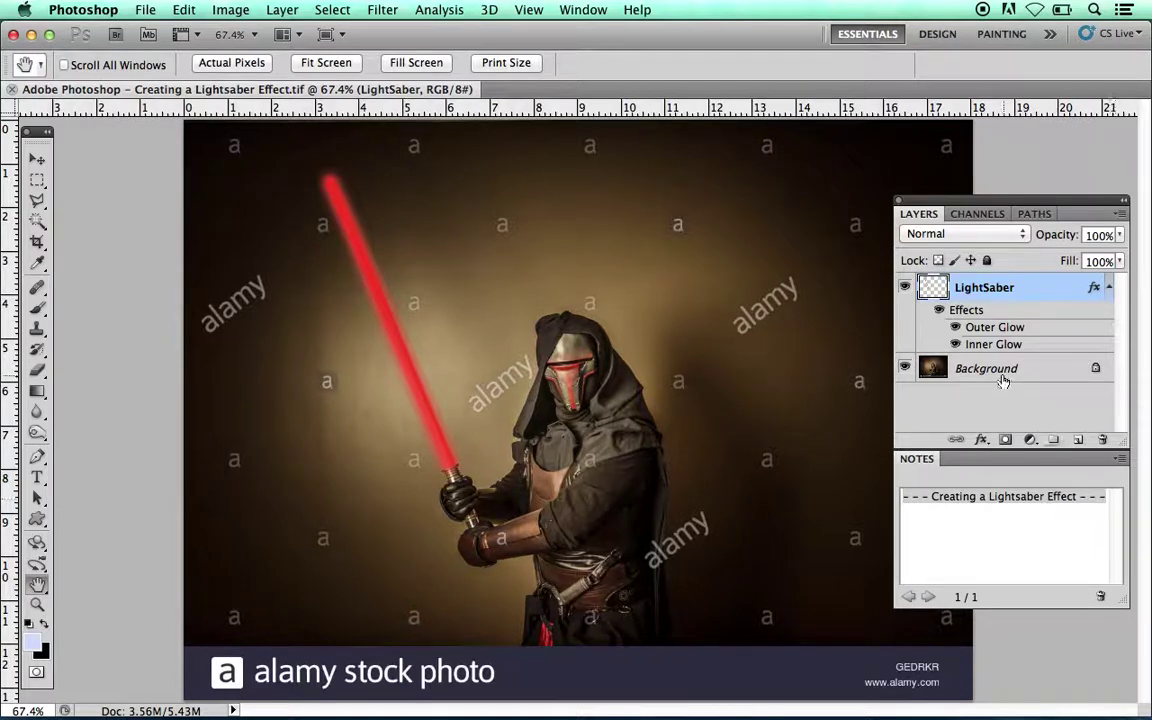
# Step: Toggle the LightSaber layer off and on in the finished example to compare plain and glowing blades
pyautogui.click(904, 289)
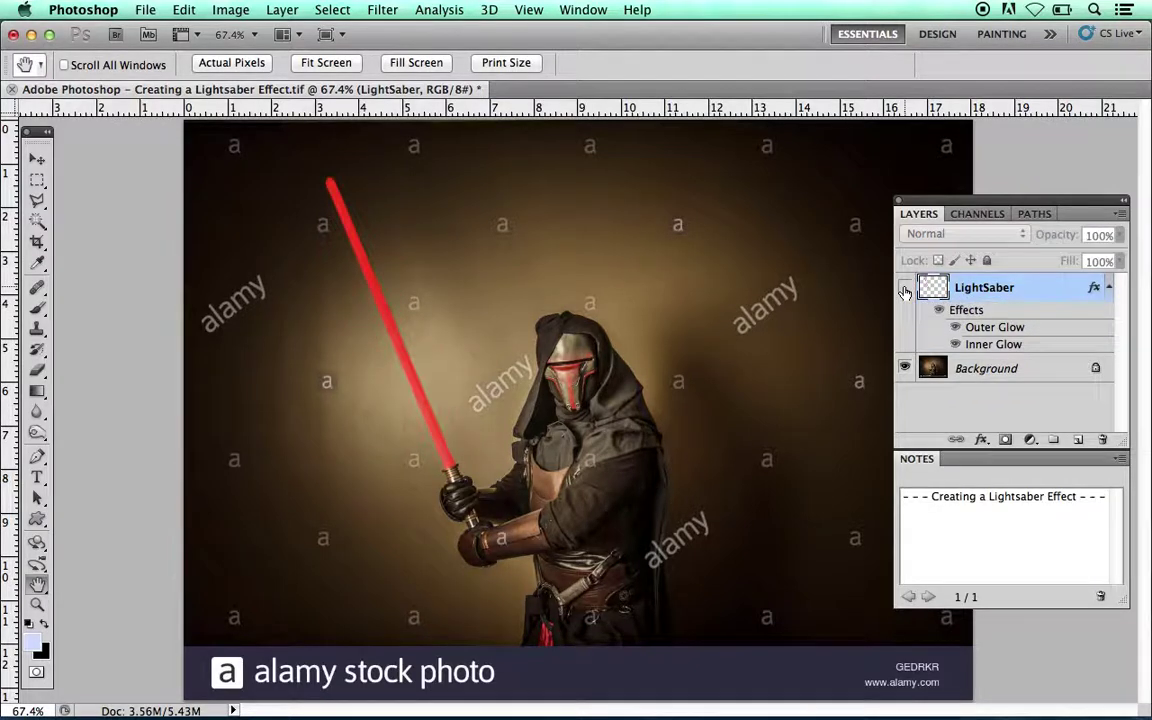
pyautogui.click(904, 289)
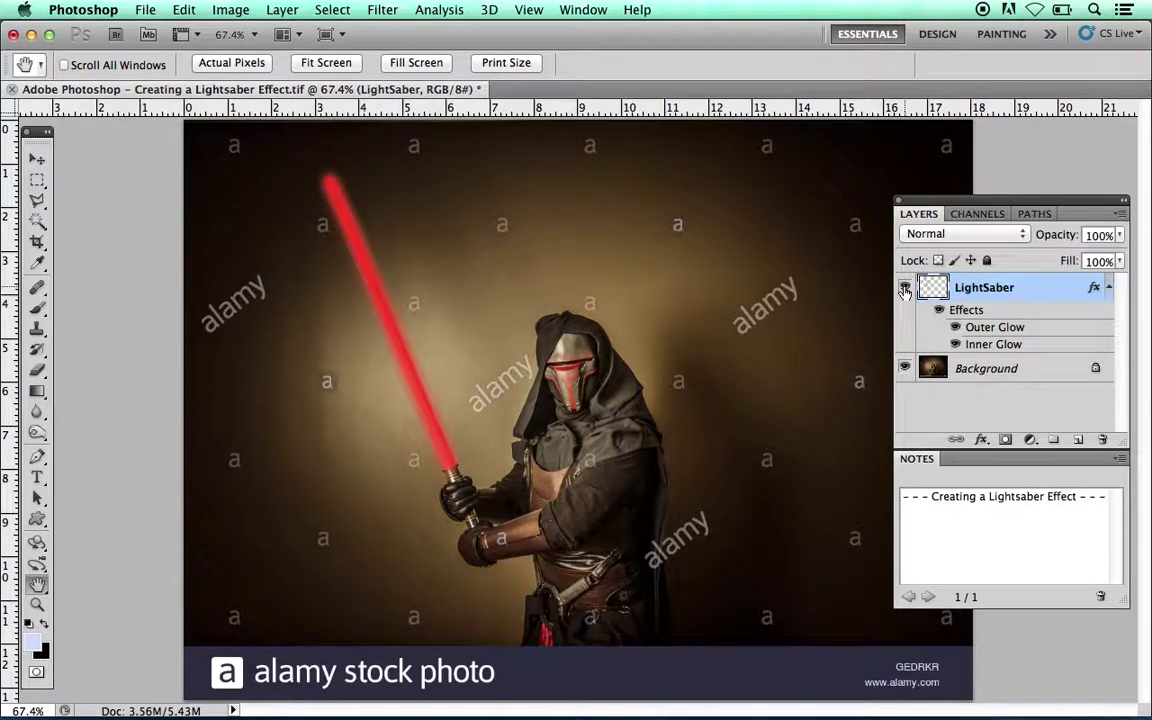
pyautogui.click(904, 289)
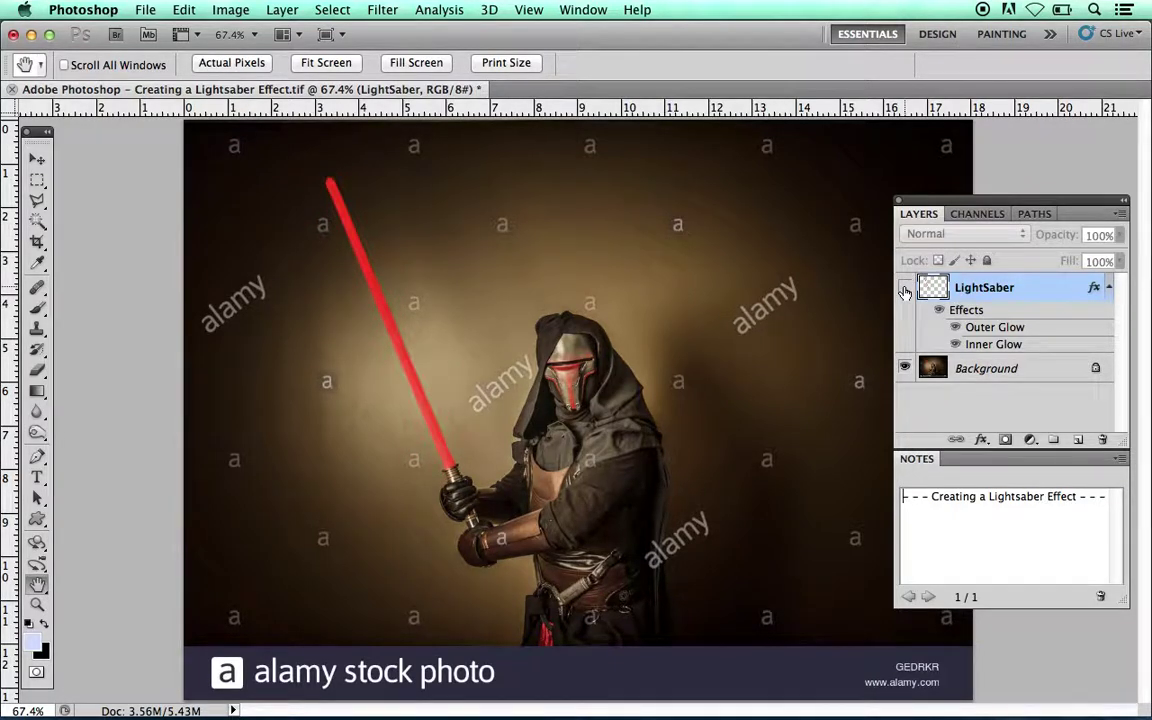
pyautogui.click(904, 289)
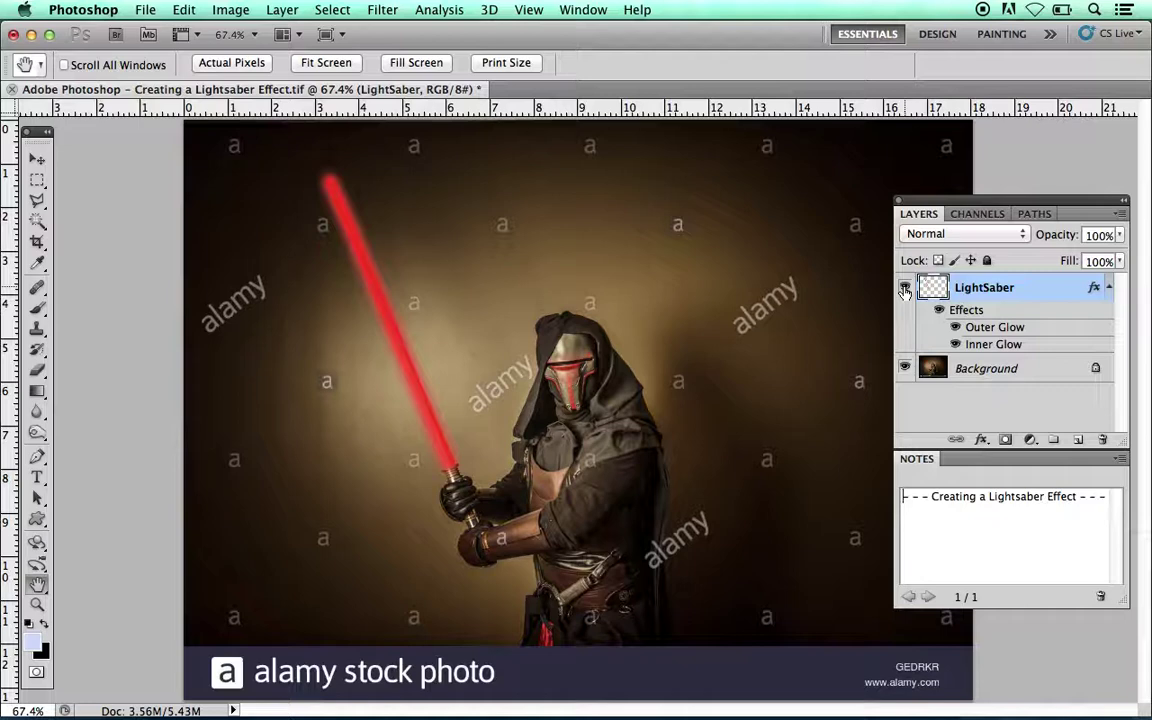
# Step: Open the original cosplayer JPG photo as a new document
pyautogui.click(145, 9)
pyautogui.click(168, 48)
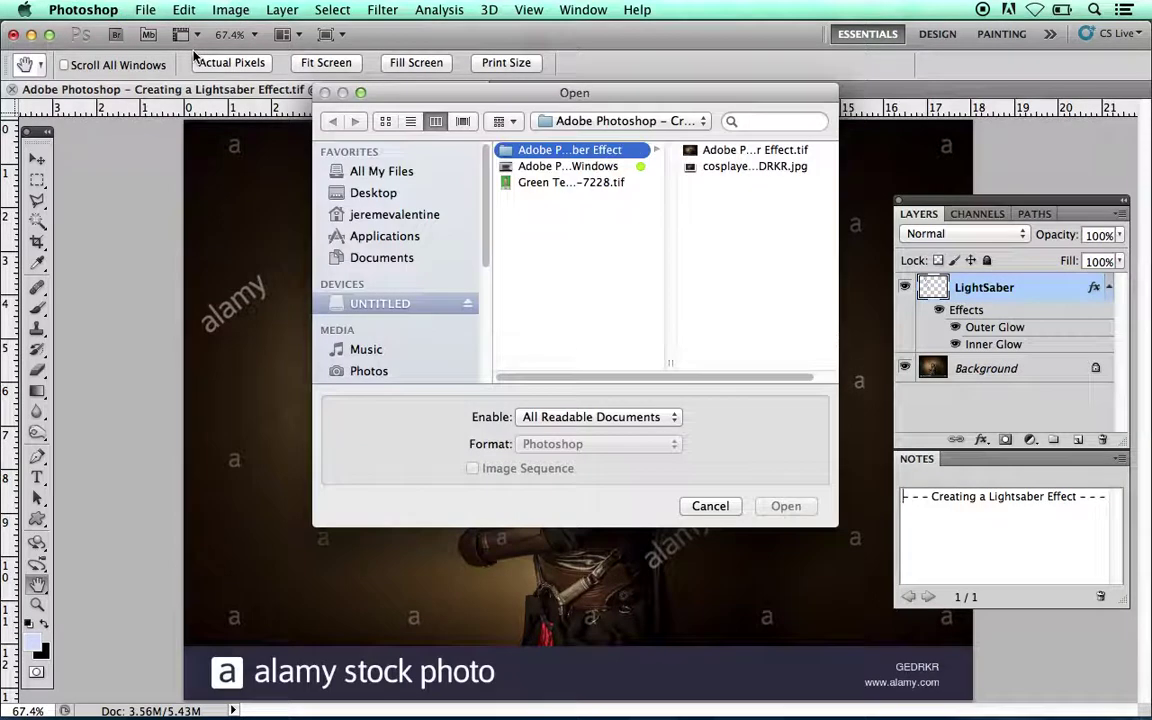
pyautogui.click(692, 166)
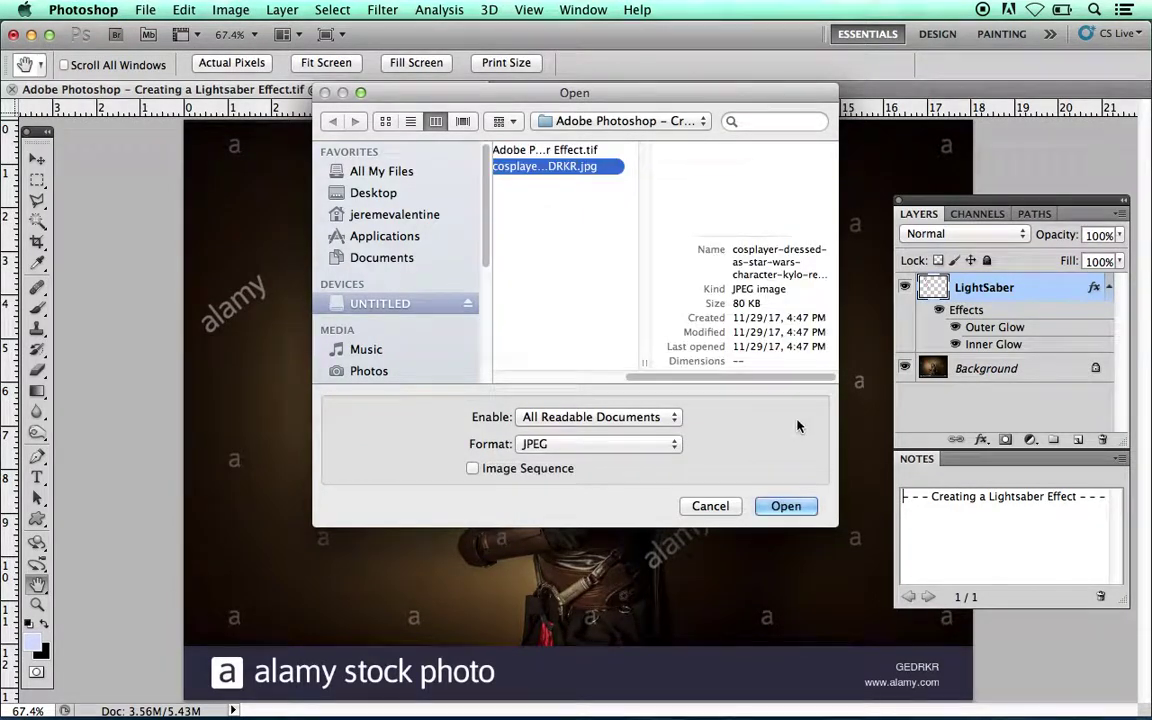
pyautogui.click(786, 506)
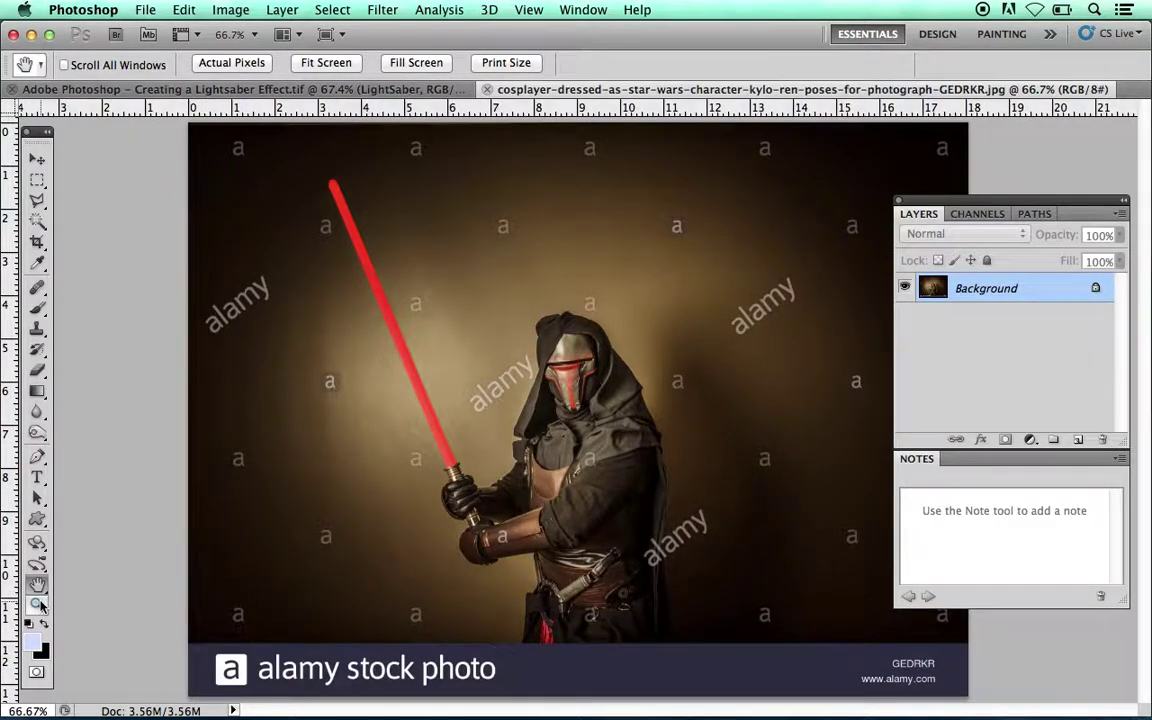
pyautogui.click(40, 603)
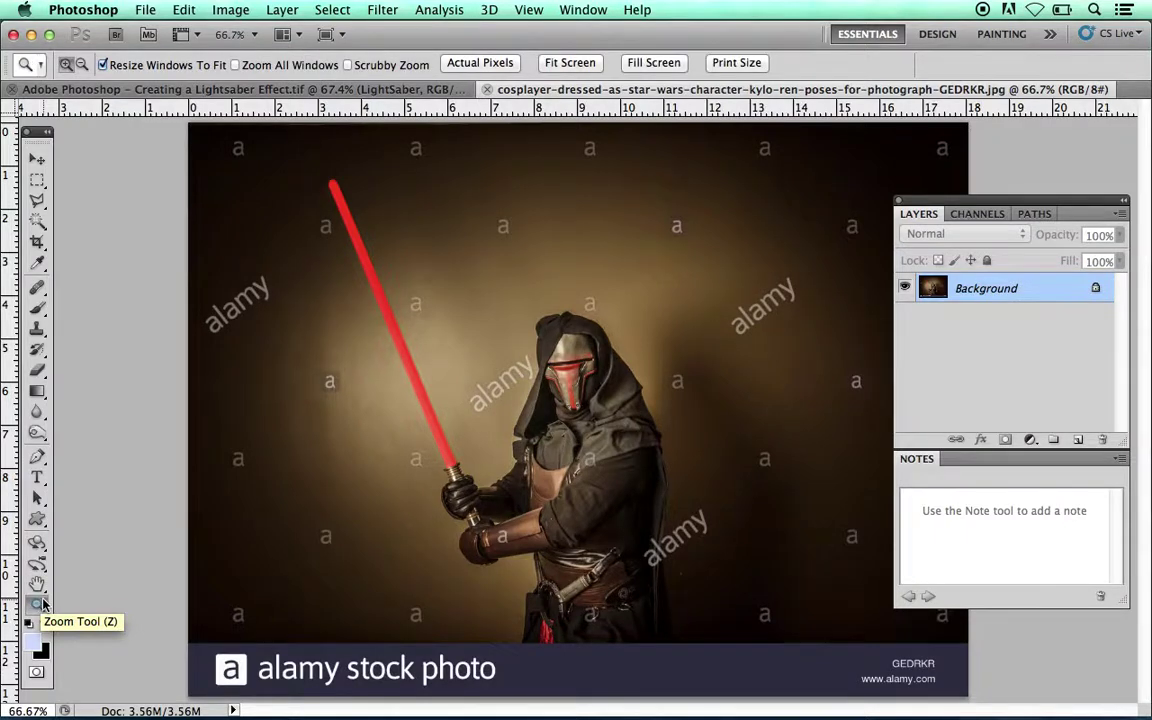
# Step: Zoom in on the blade base near the hilt and switch to the Polygonal Lasso
pyautogui.moveTo(402, 408); pyautogui.dragTo(520, 510)
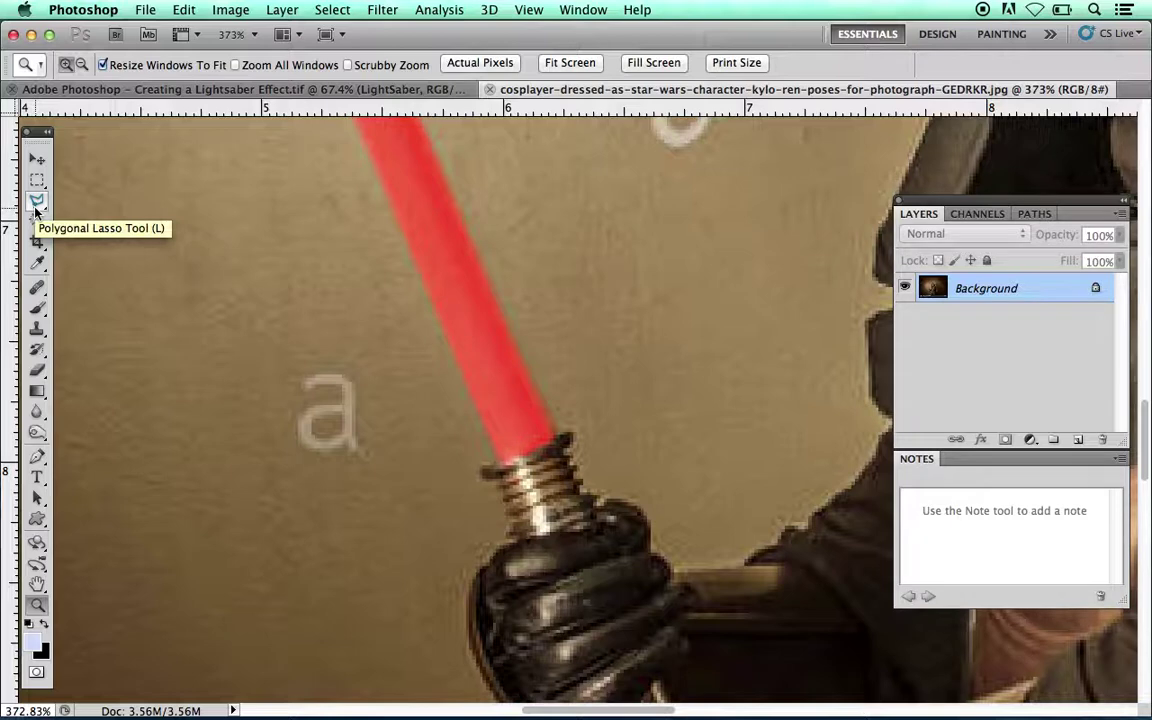
pyautogui.click(37, 203)
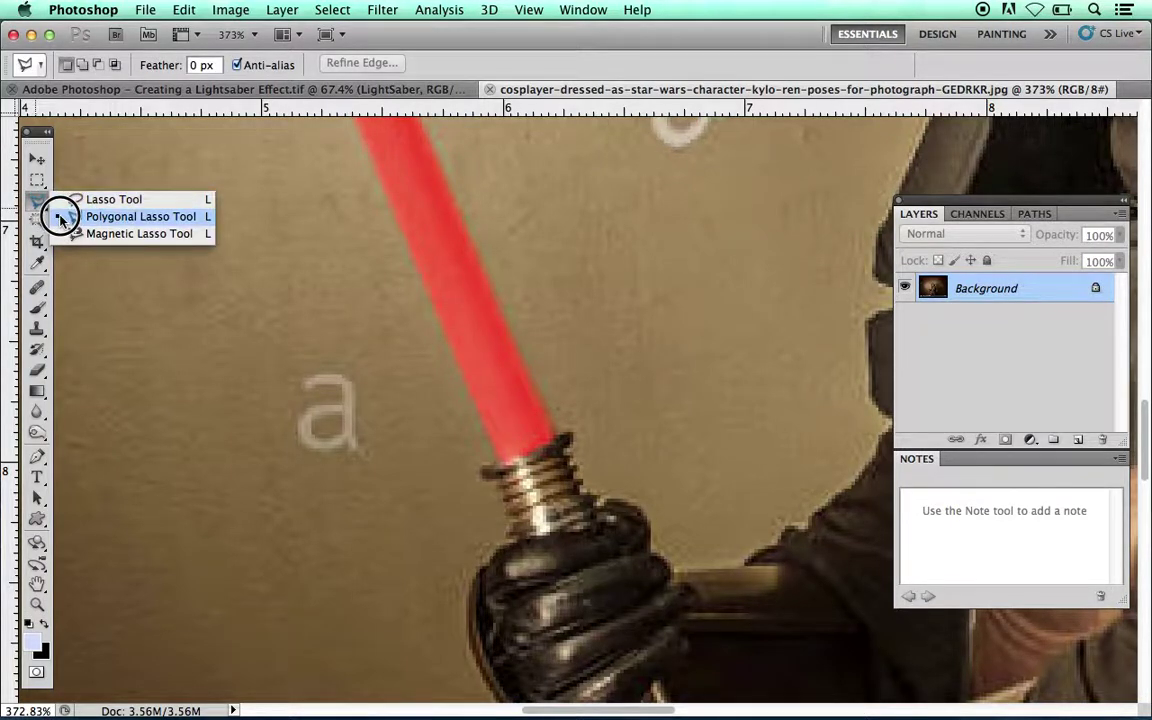
pyautogui.click(61, 217)
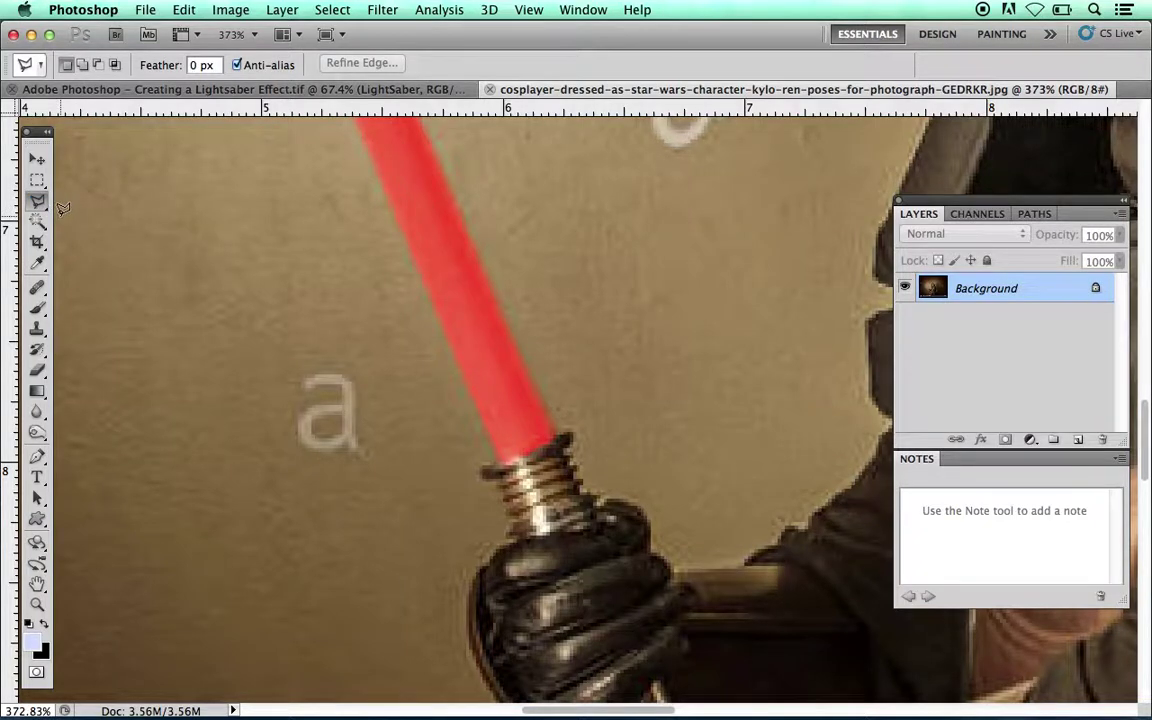
# Step: Place polygonal lasso points from the hilt up the blade's left edge and around its rounded tip
pyautogui.click(492, 462)
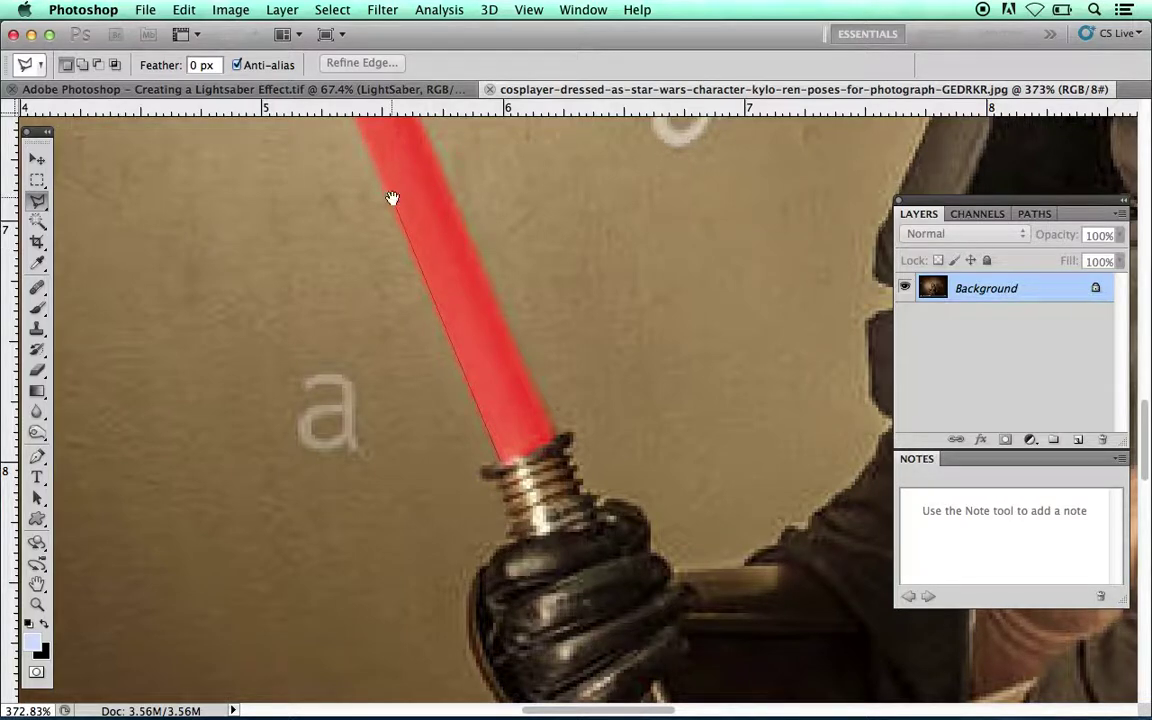
pyautogui.moveTo(392, 197); pyautogui.dragTo(571, 548)
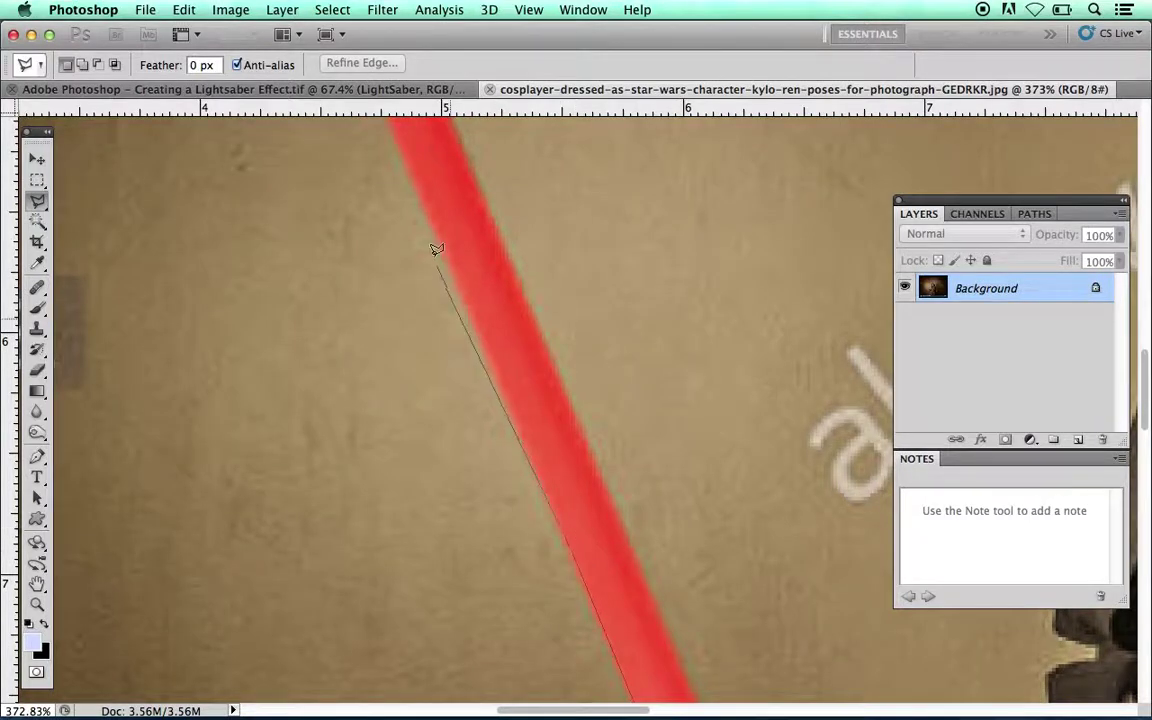
pyautogui.click(440, 220)
pyautogui.moveTo(438, 228); pyautogui.dragTo(622, 537)
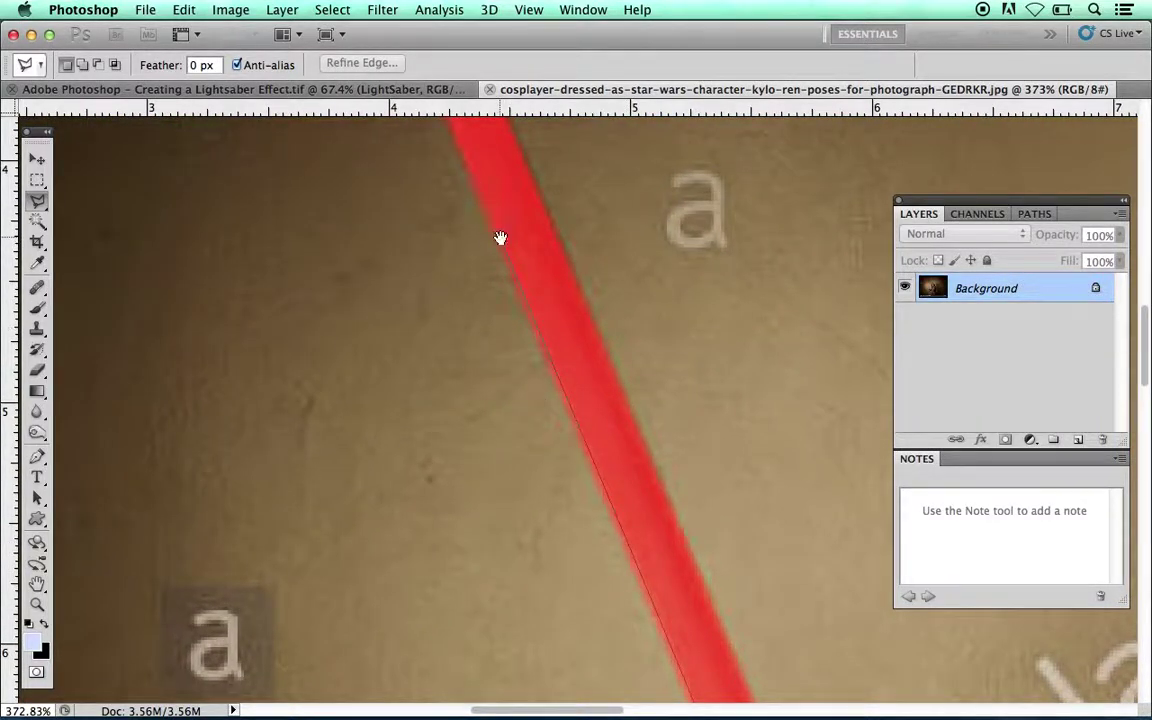
pyautogui.moveTo(500, 237); pyautogui.dragTo(625, 548)
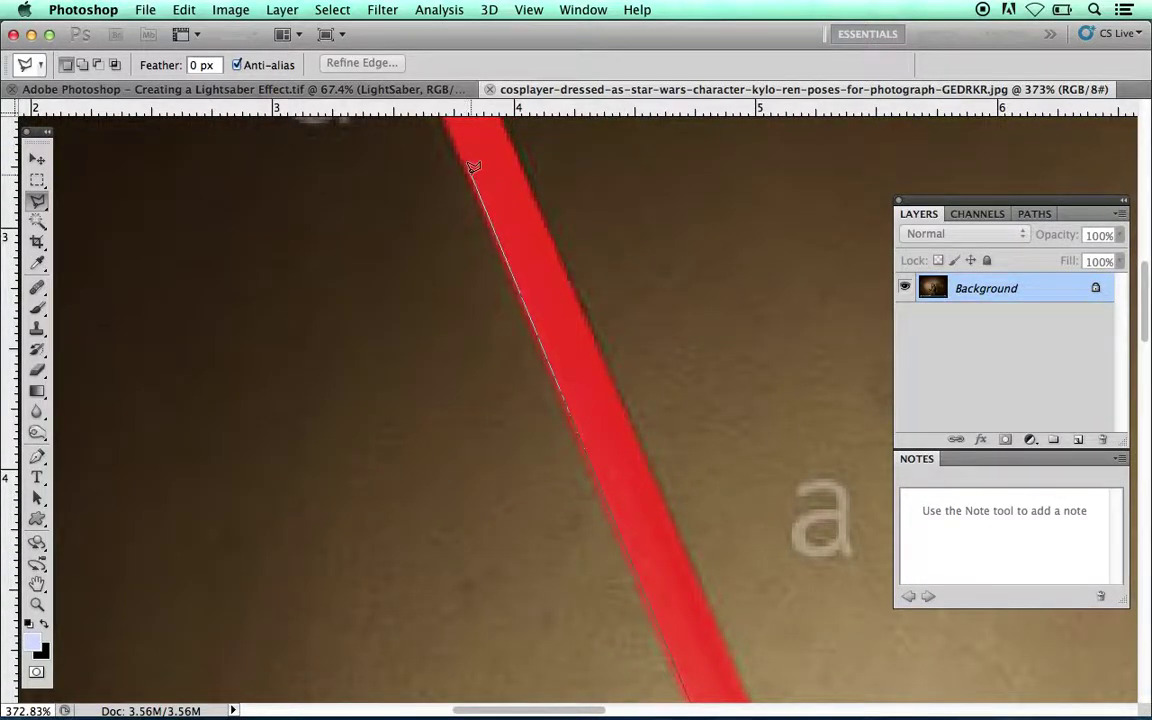
pyautogui.moveTo(471, 176); pyautogui.dragTo(660, 532)
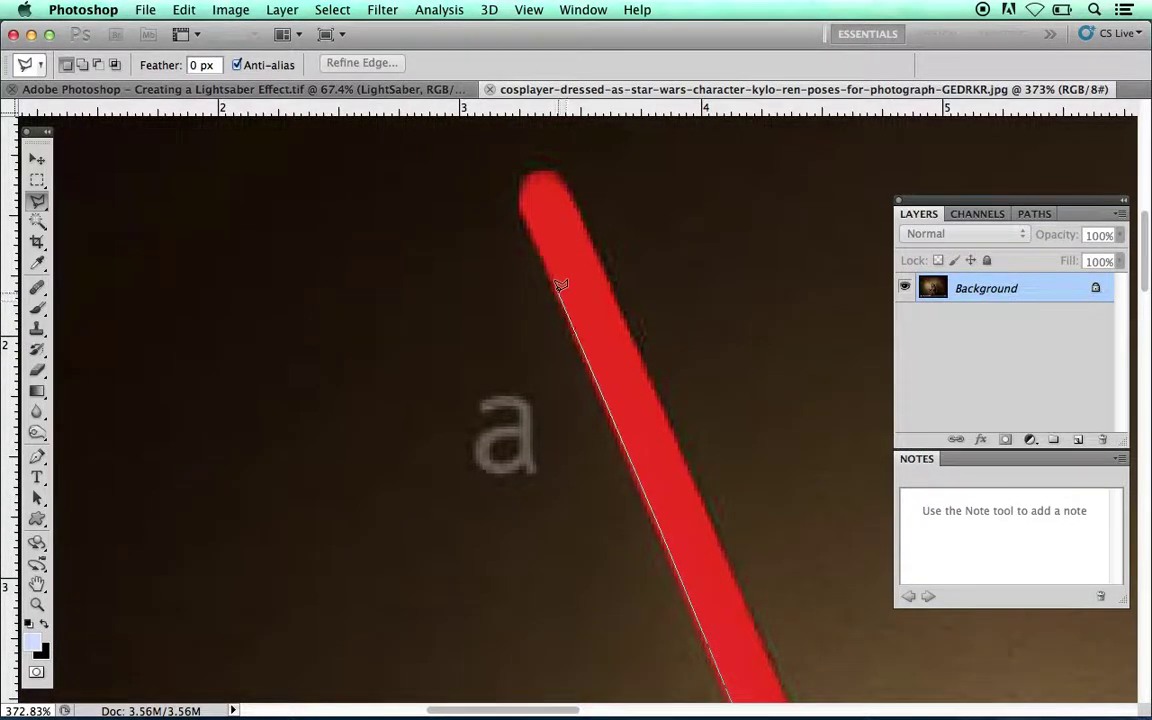
pyautogui.click(522, 192)
pyautogui.click(529, 177)
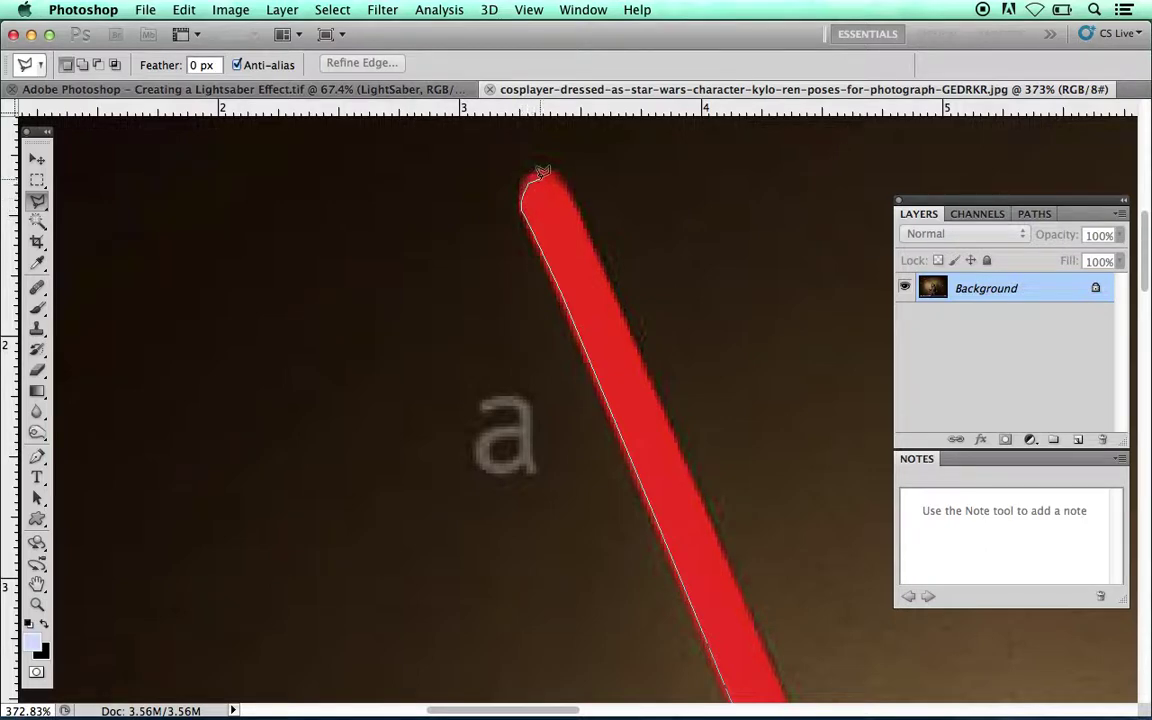
pyautogui.click(566, 178)
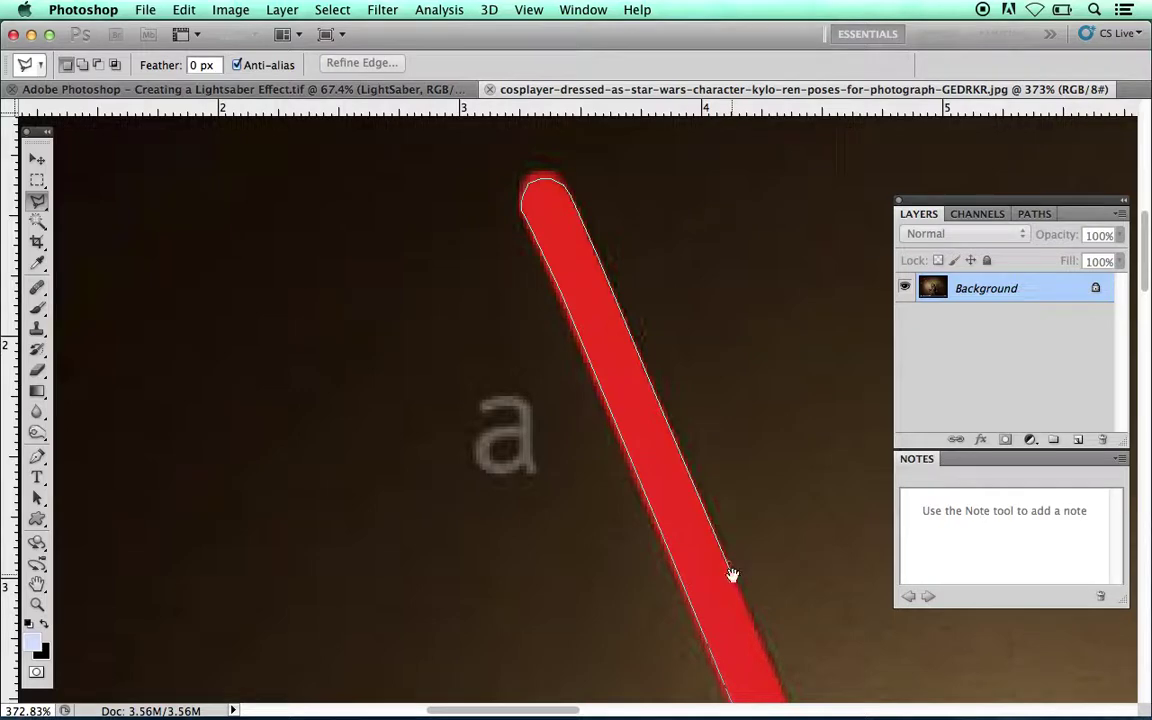
# Step: Trace down the blade's right edge, close the selection at the hilt, and fit the photo on screen
pyautogui.moveTo(733, 575); pyautogui.dragTo(427, 199)
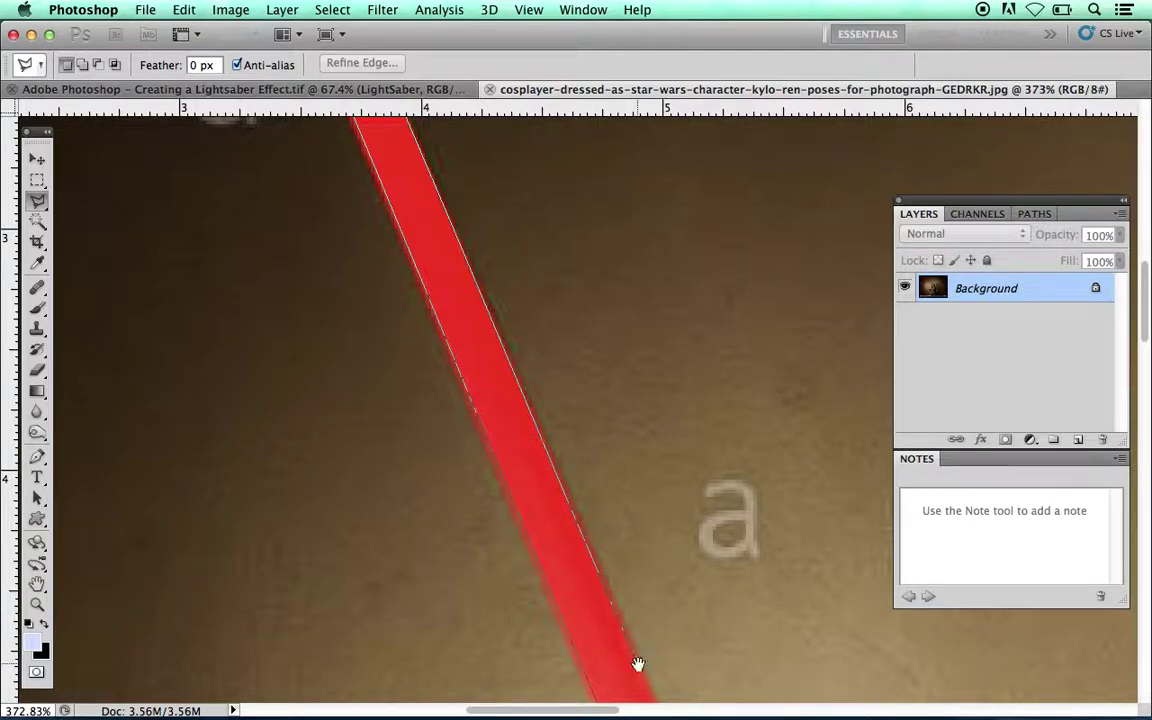
pyautogui.moveTo(576, 550); pyautogui.dragTo(391, 180)
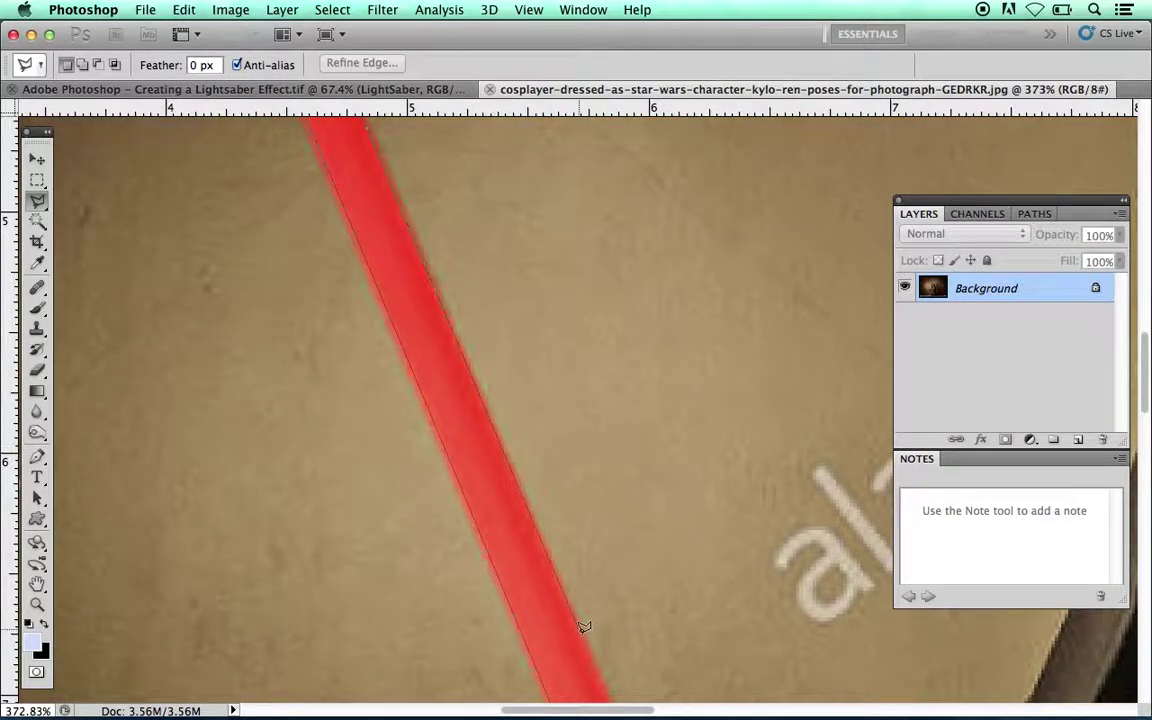
pyautogui.moveTo(590, 660); pyautogui.dragTo(449, 244)
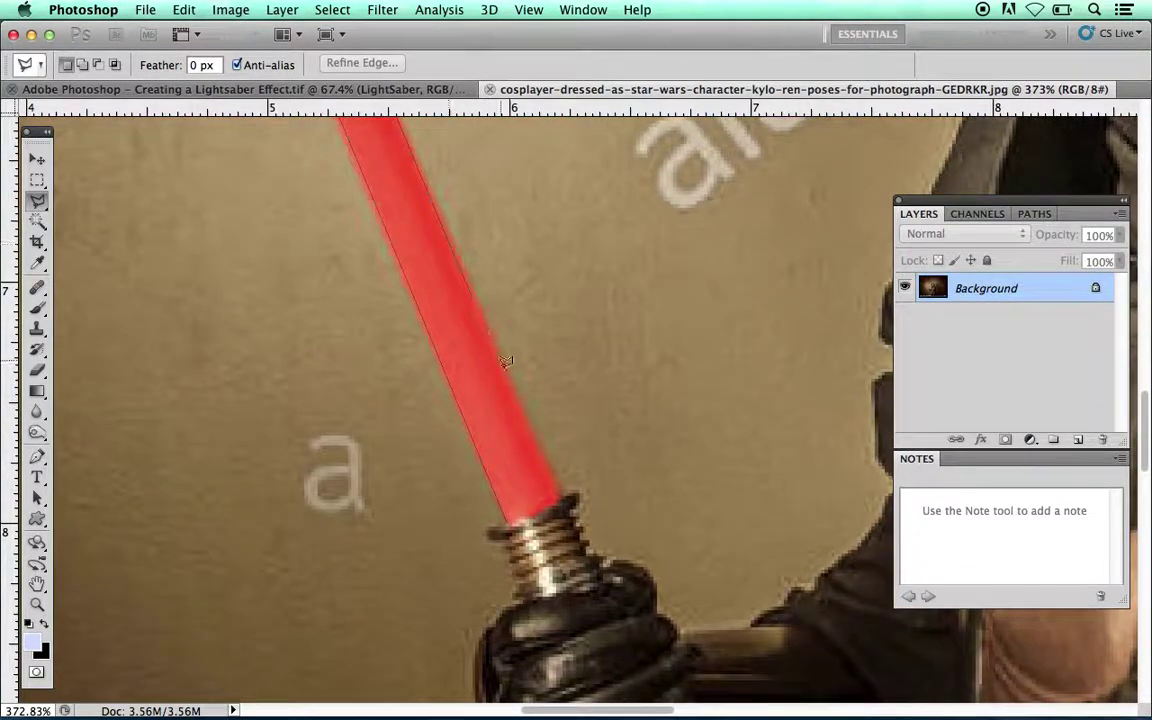
pyautogui.click(553, 502)
pyautogui.click(510, 522)
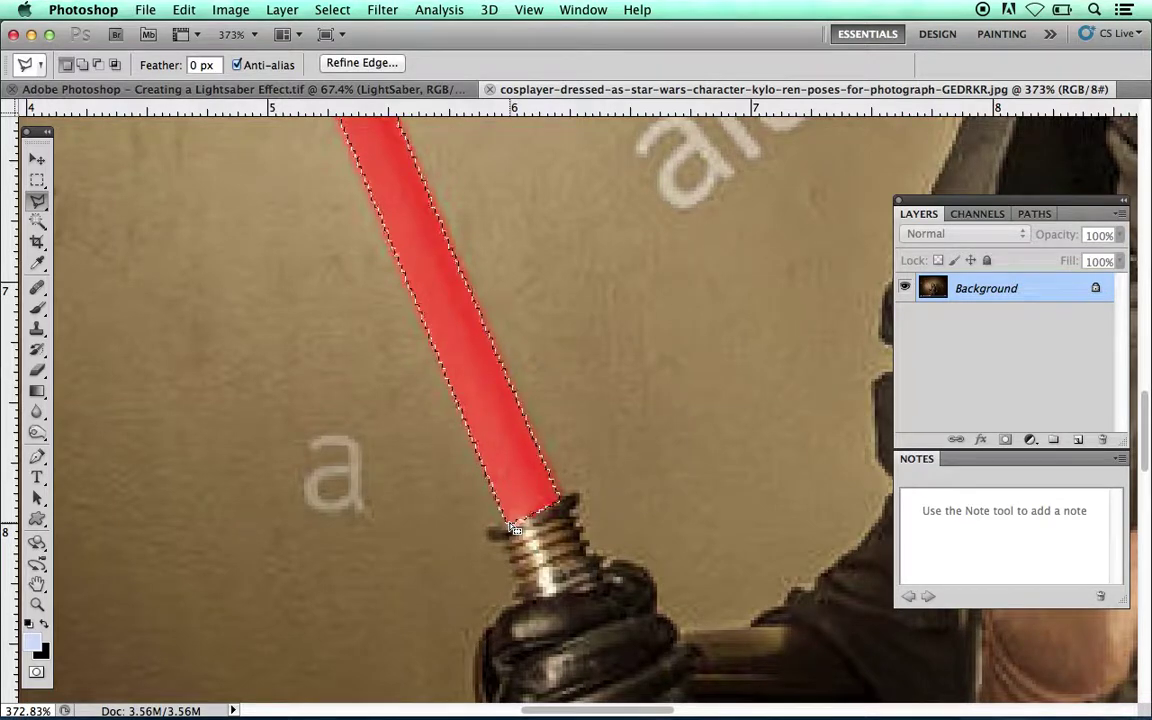
pyautogui.doubleClick(37, 588)
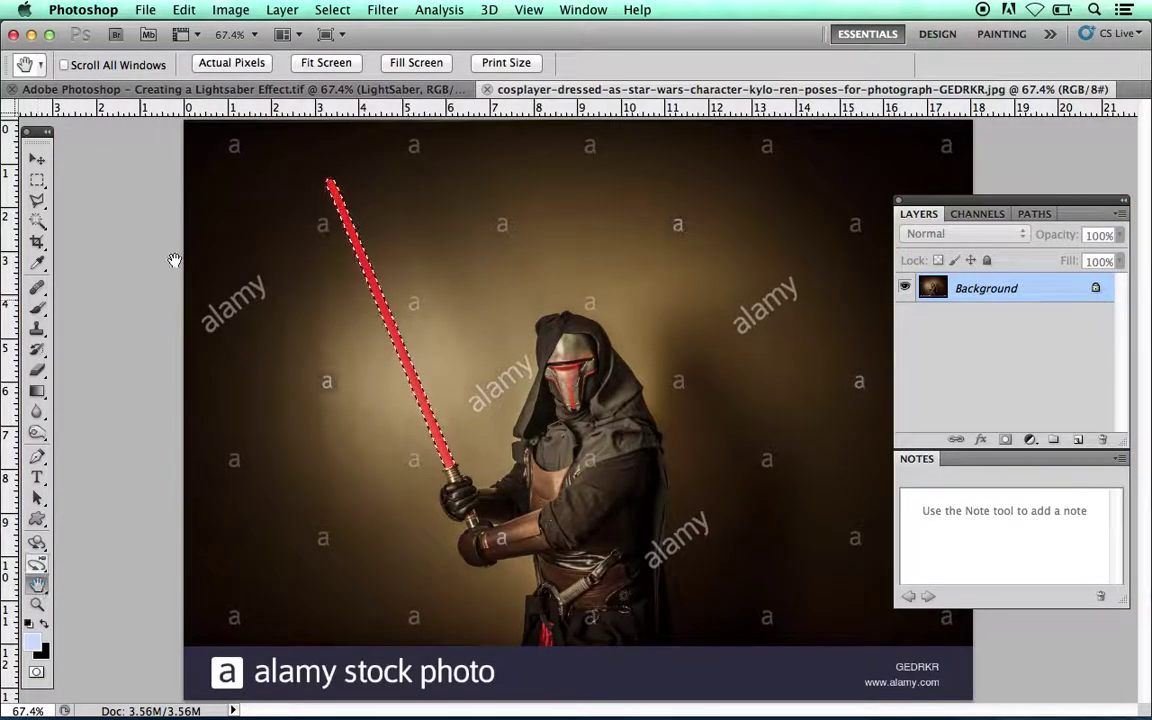
# Step: Copy the blade selection onto Layer 1 via Layer Via Copy and open its Layer Style
pyautogui.click(282, 9)
pyautogui.moveTo(290, 31)
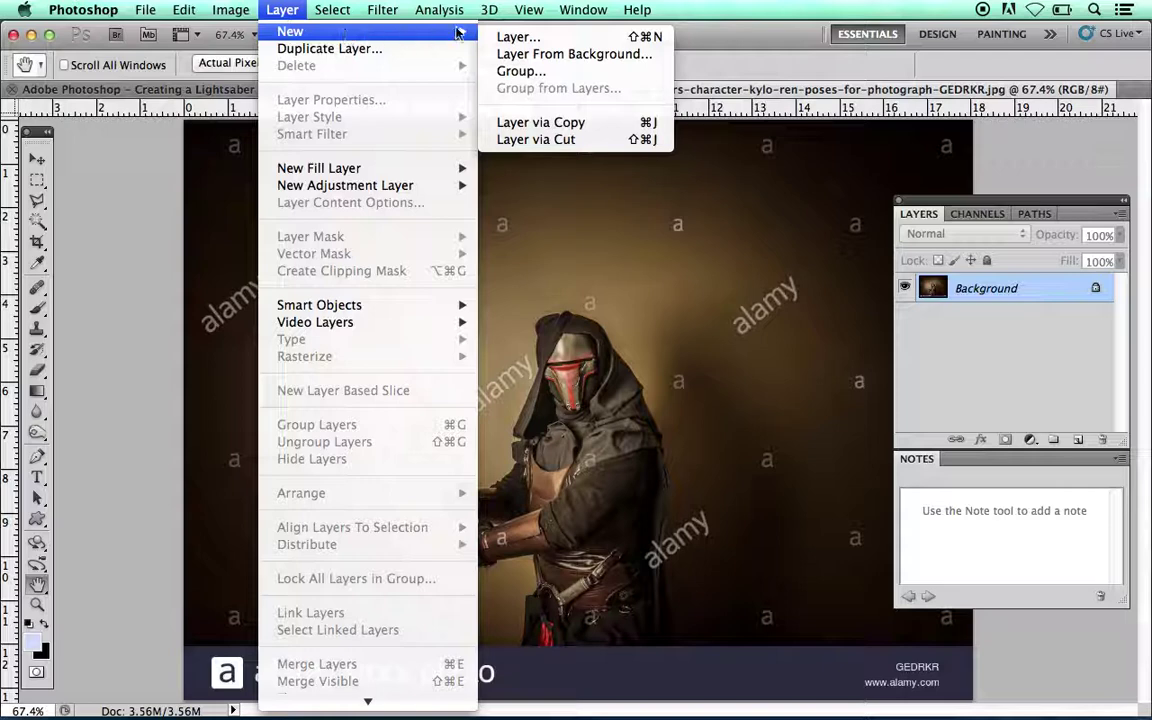
pyautogui.click(600, 127)
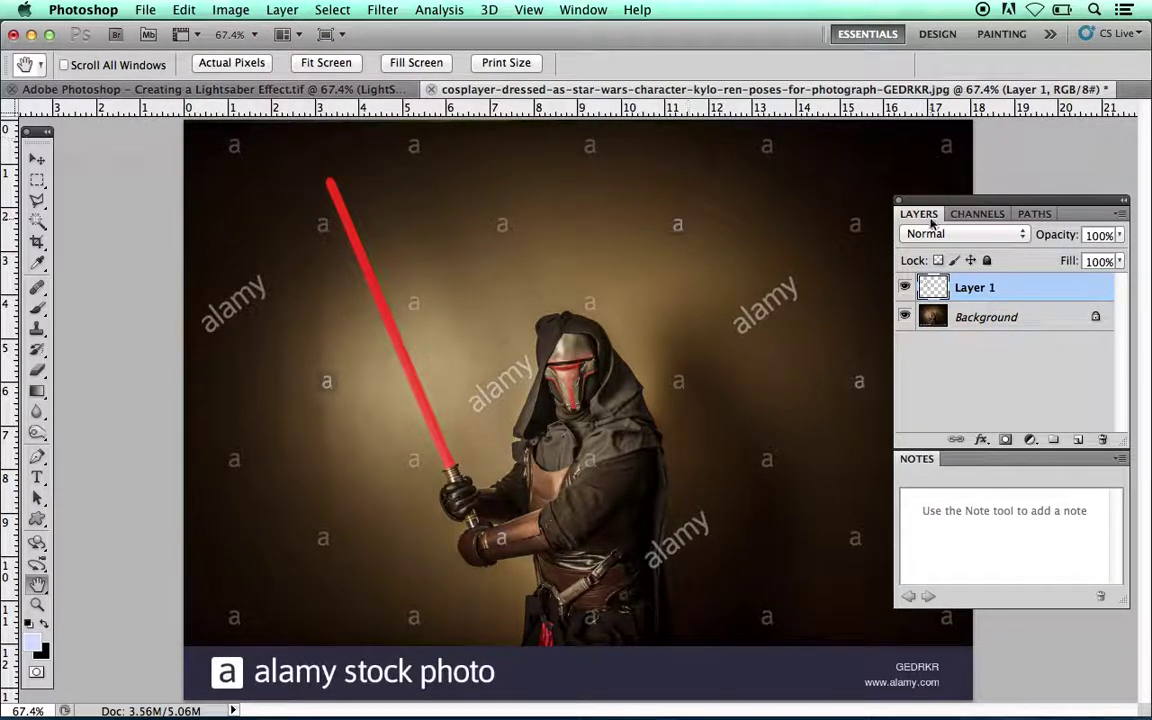
pyautogui.doubleClick(1015, 287)
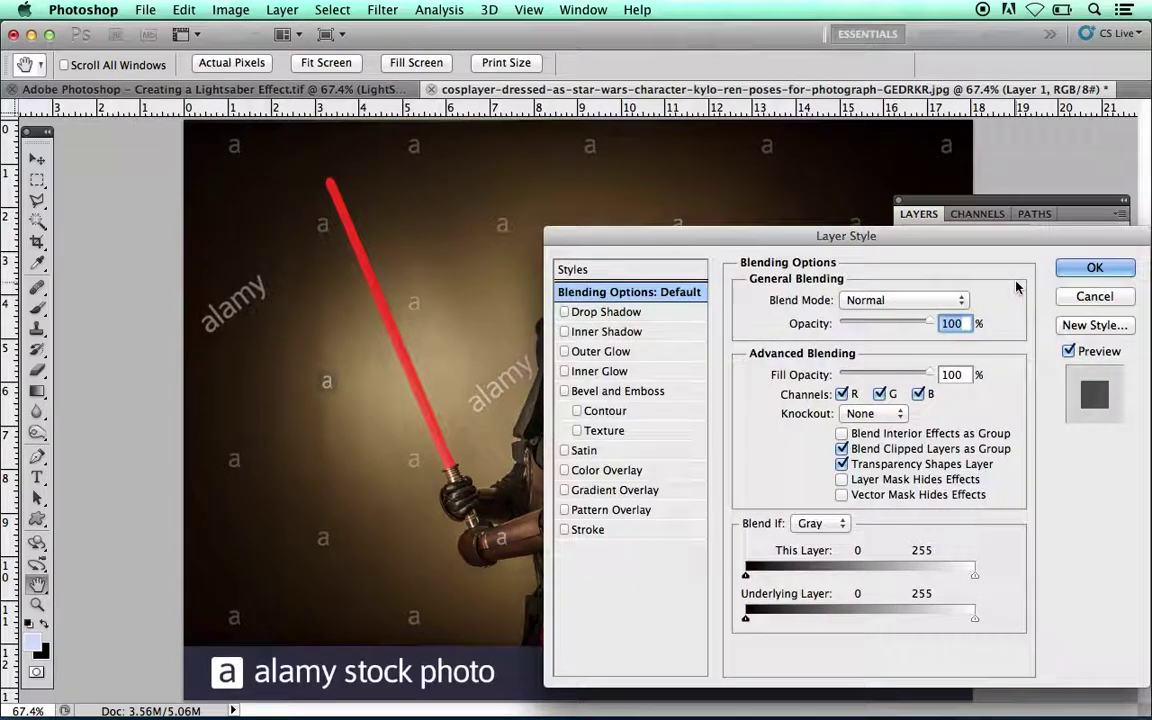
# Step: Enable Outer Glow on Layer 1 with Normal blend mode and 90% opacity
pyautogui.moveTo(987, 237); pyautogui.dragTo(825, 219)
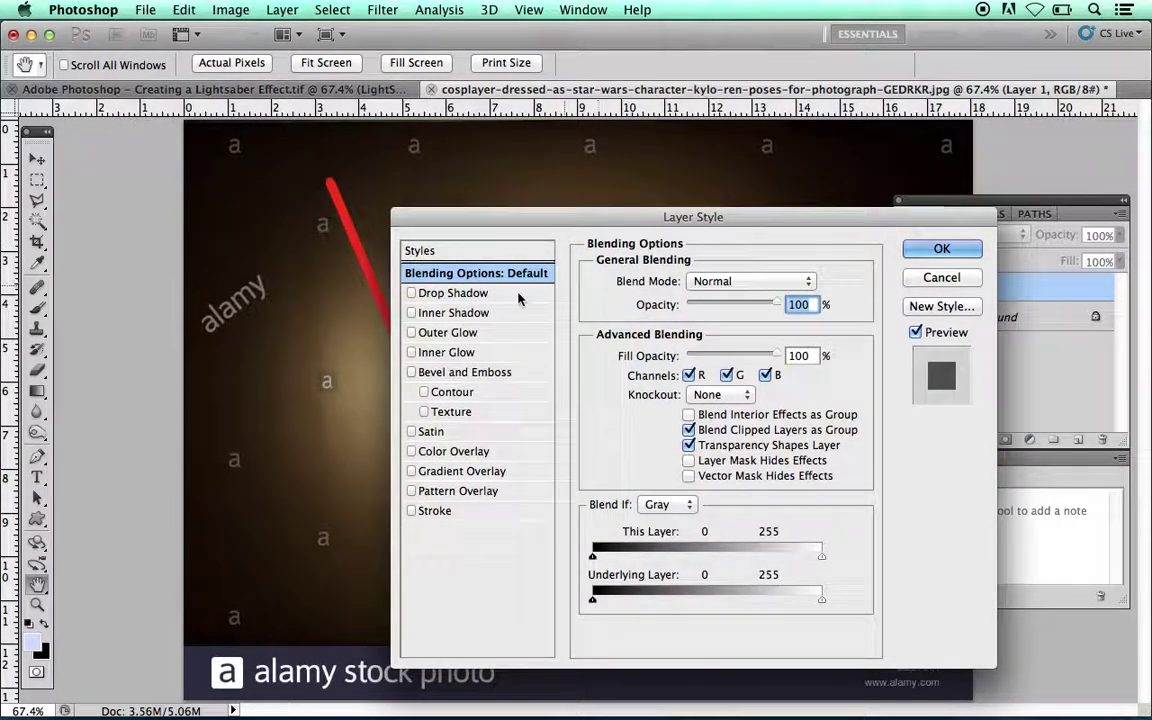
pyautogui.click(411, 333)
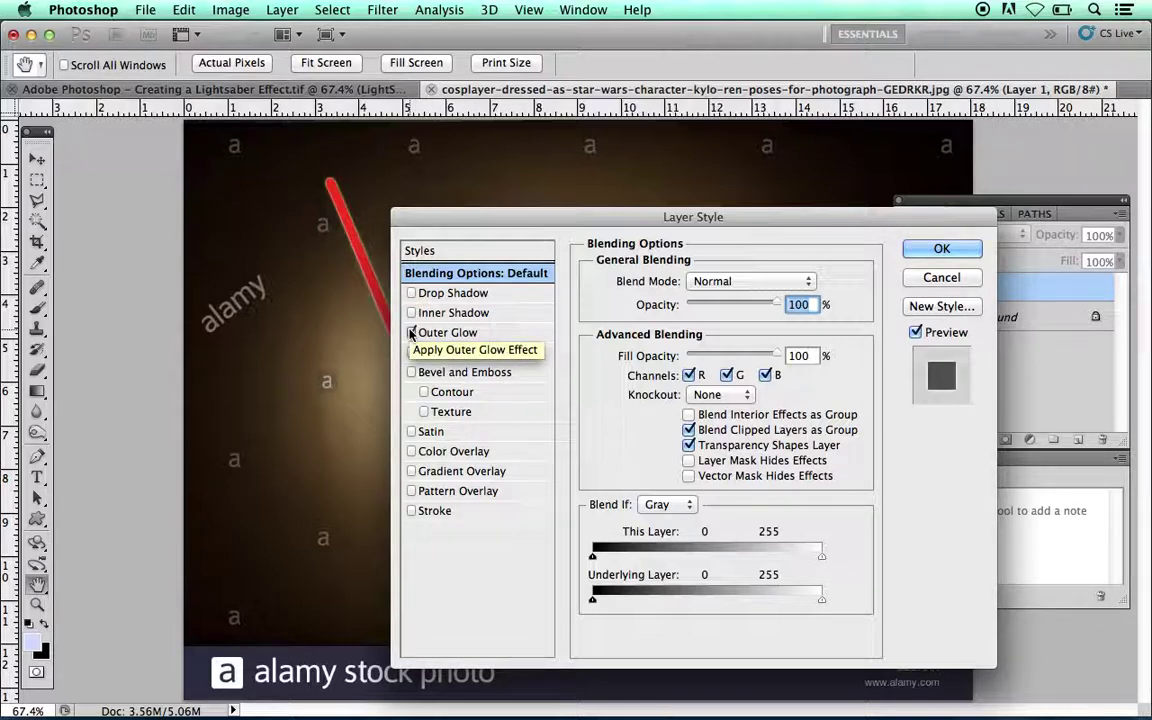
pyautogui.click(489, 332)
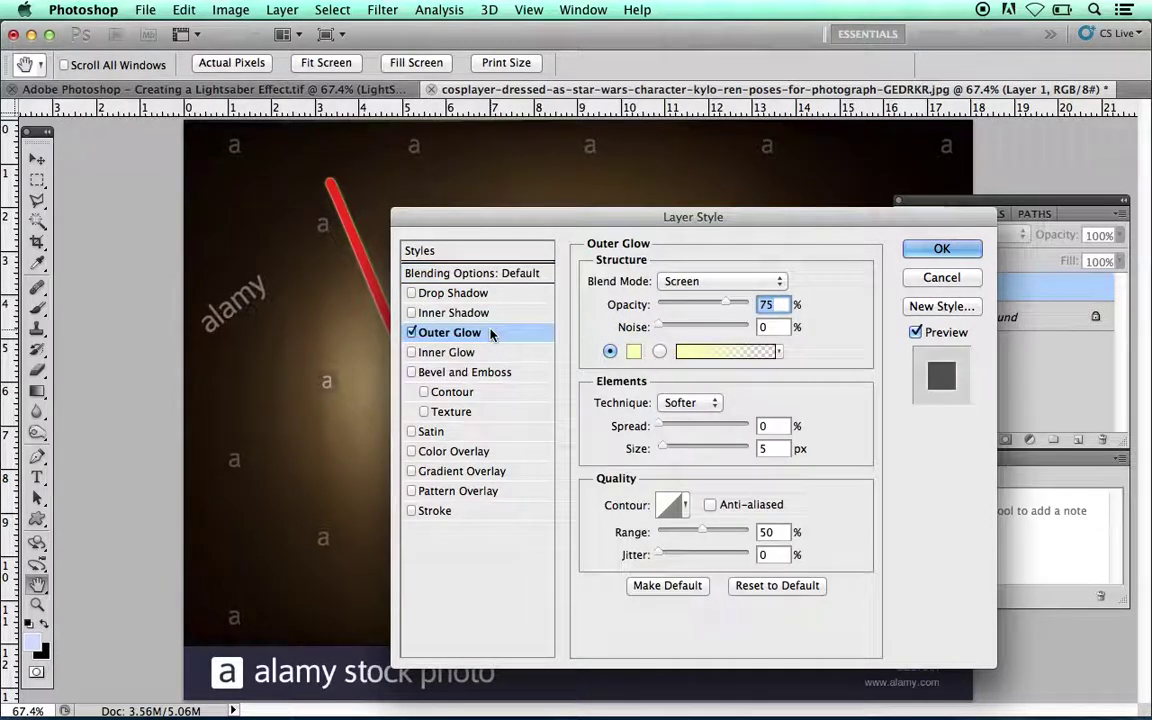
pyautogui.click(778, 284)
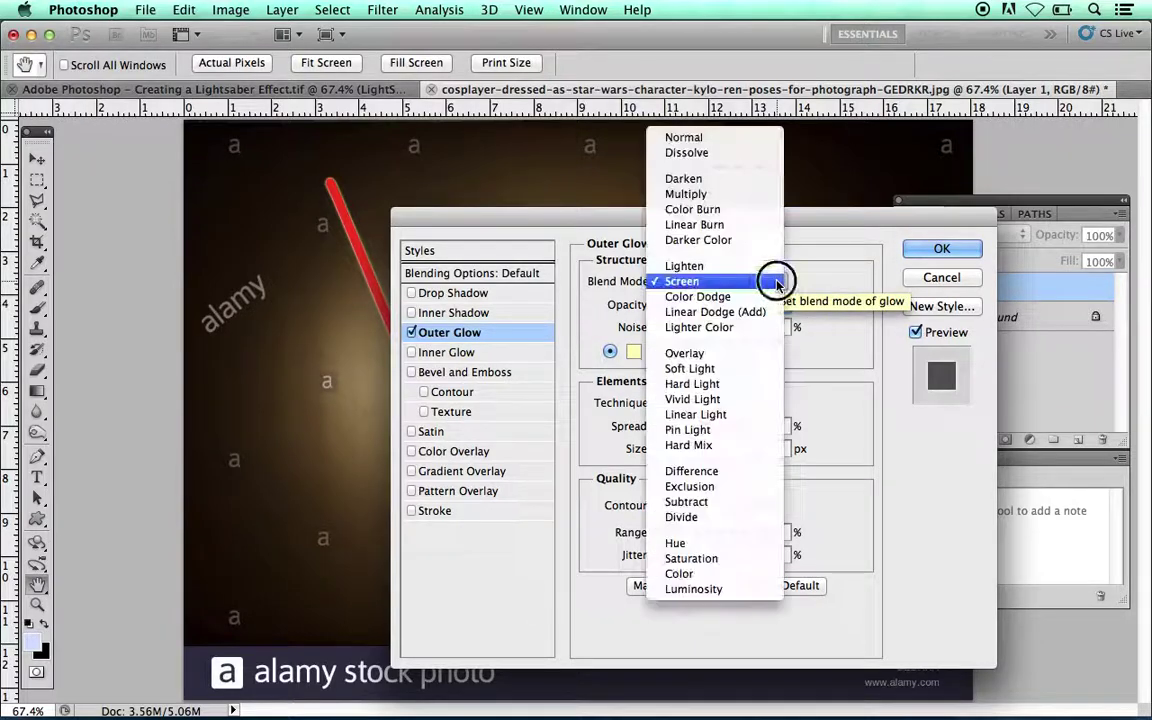
pyautogui.click(752, 141)
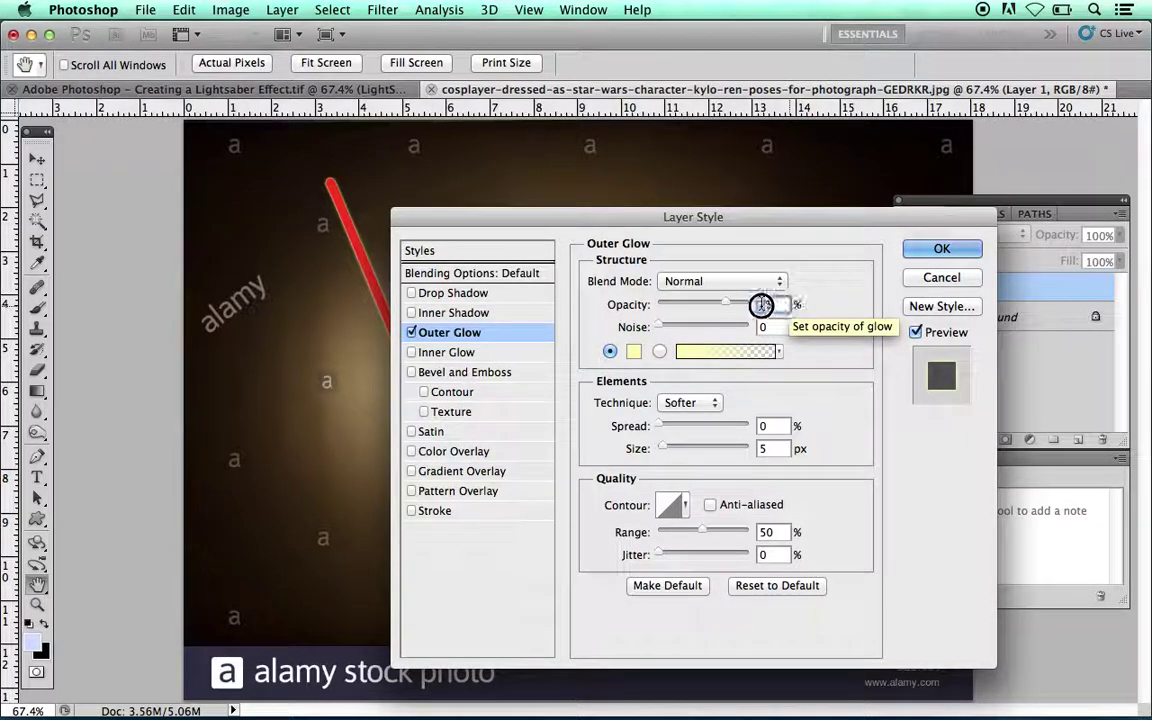
pyautogui.write('90')
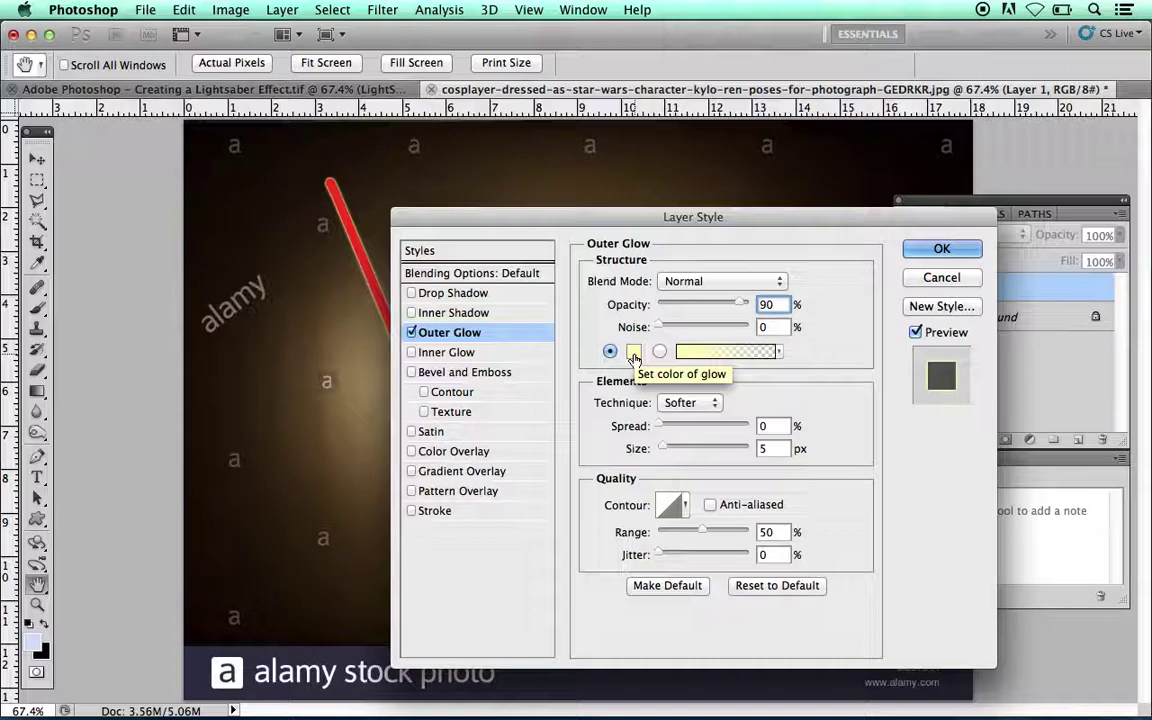
pyautogui.click(634, 354)
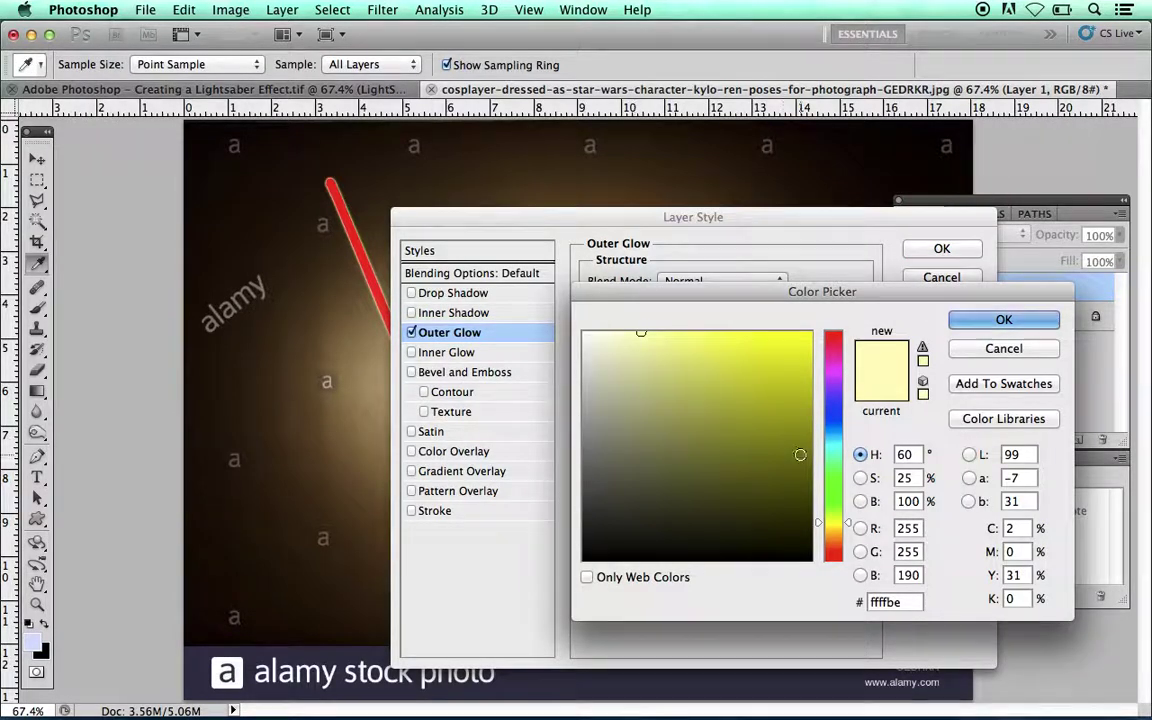
# Step: Set the outer glow colour to red, CMYK 0/80/75/0 (#f15b47)
pyautogui.click(1012, 528)
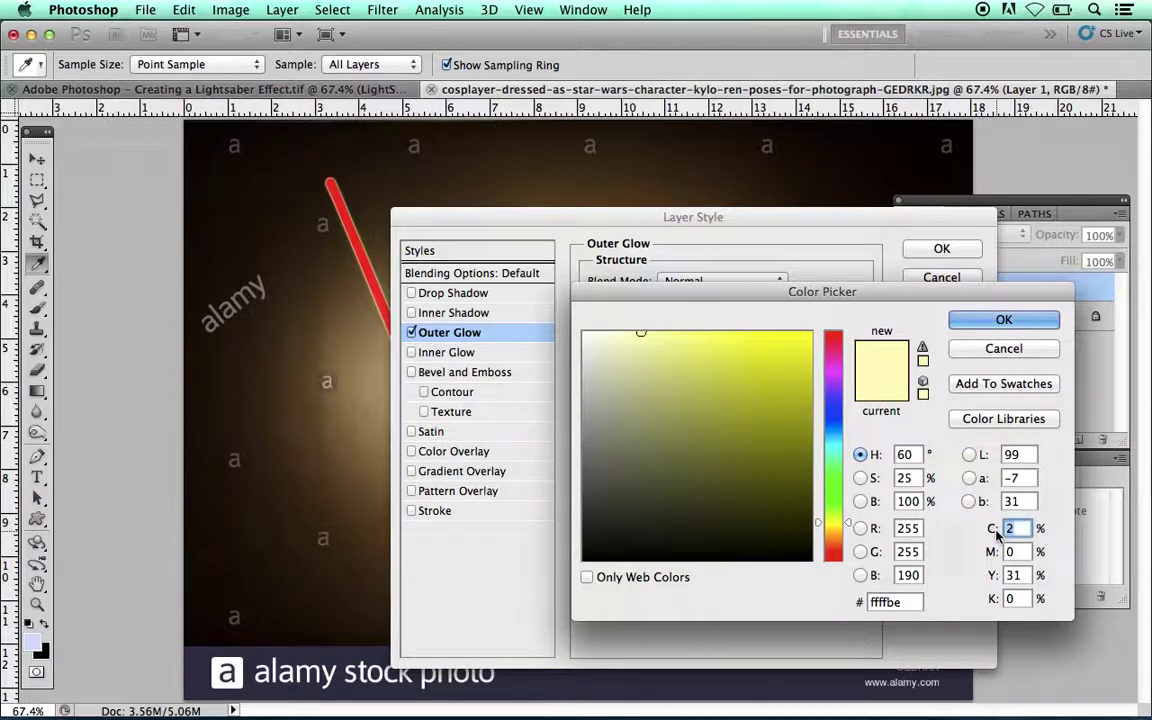
pyautogui.write('0')
pyautogui.click(1005, 550)
pyautogui.write('80')
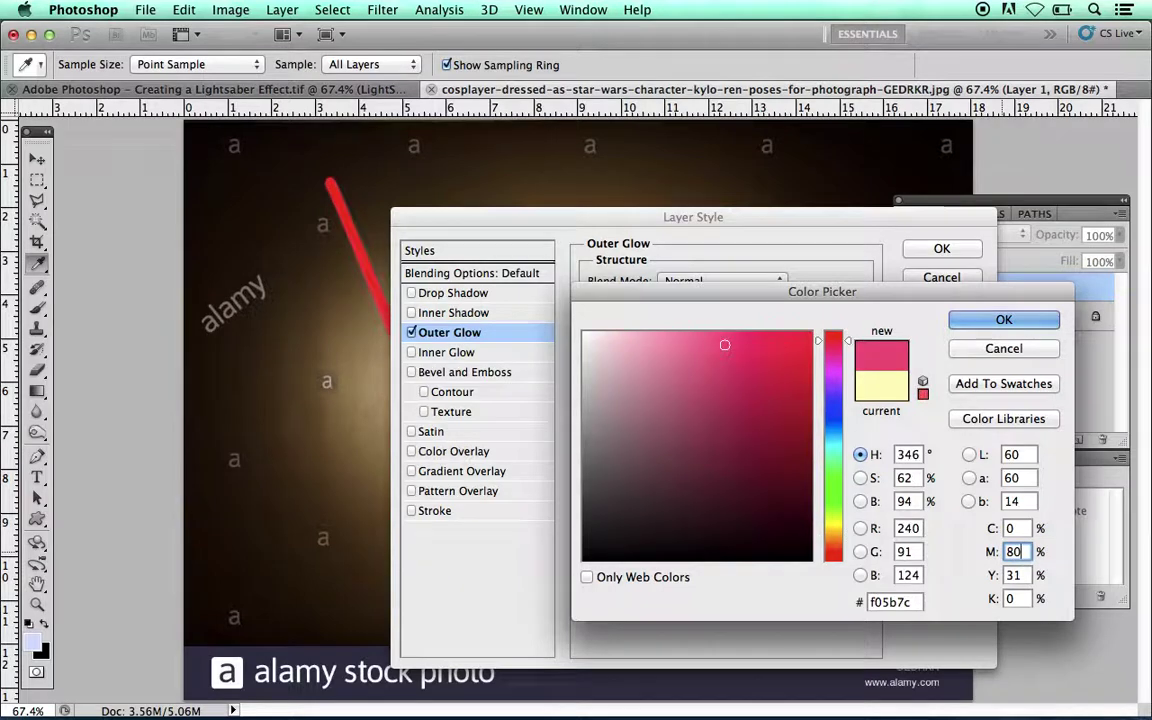
pyautogui.doubleClick(1013, 576)
pyautogui.write('75')
pyautogui.click(990, 598)
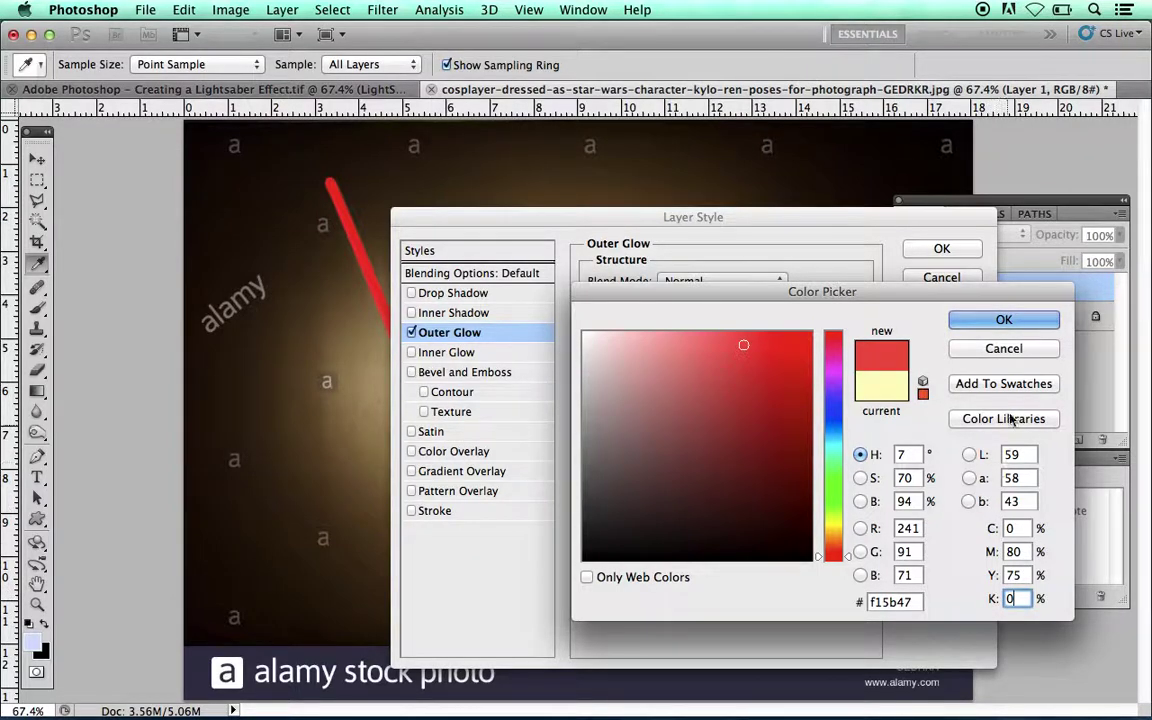
pyautogui.click(1033, 323)
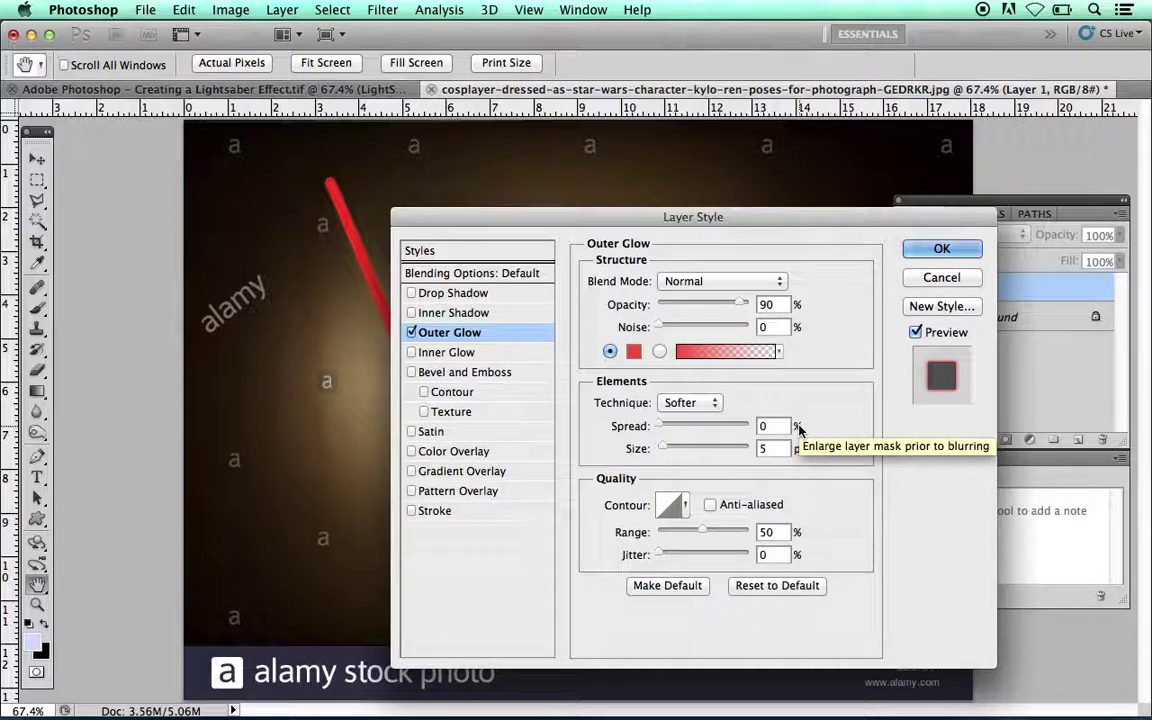
# Step: Give the outer glow 20% spread, 20 px size and 90% range
pyautogui.doubleClick(765, 426)
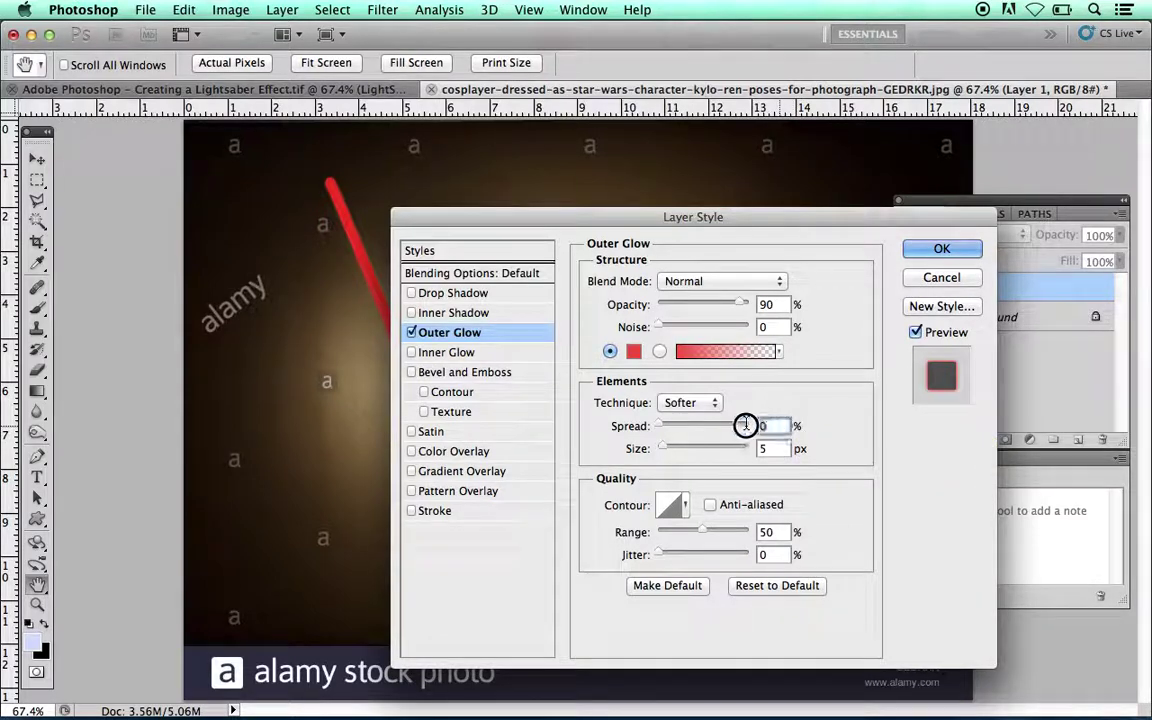
pyautogui.write('20')
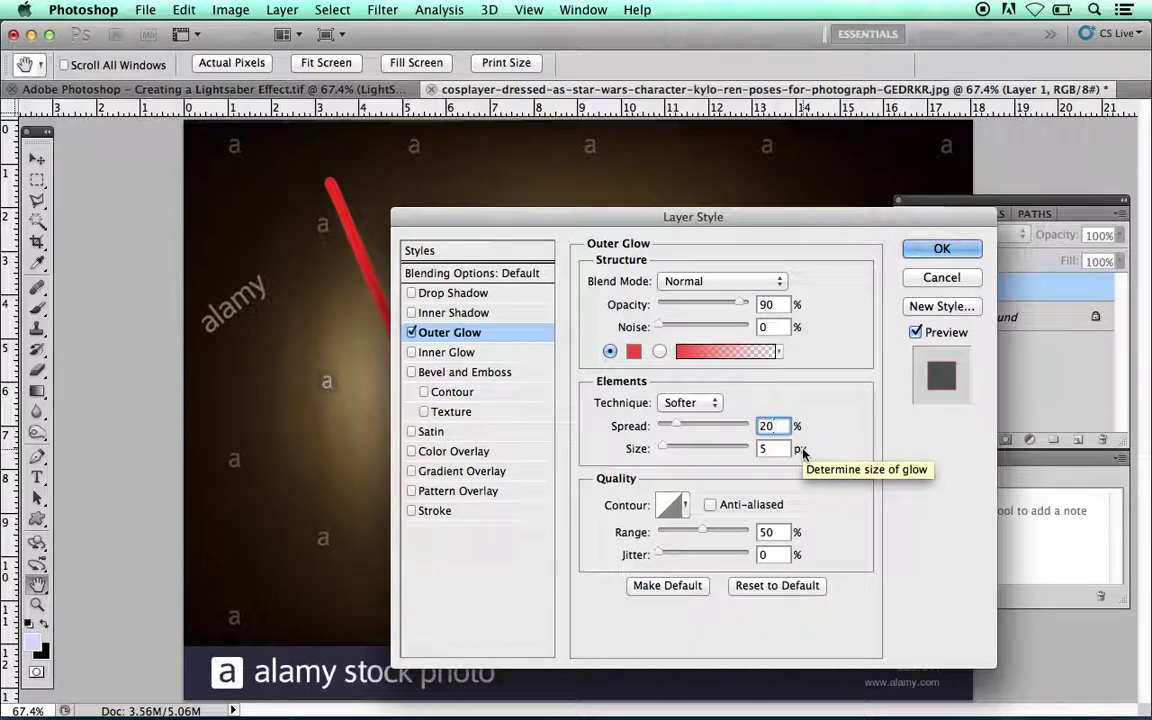
pyautogui.doubleClick(742, 449)
pyautogui.write('2')
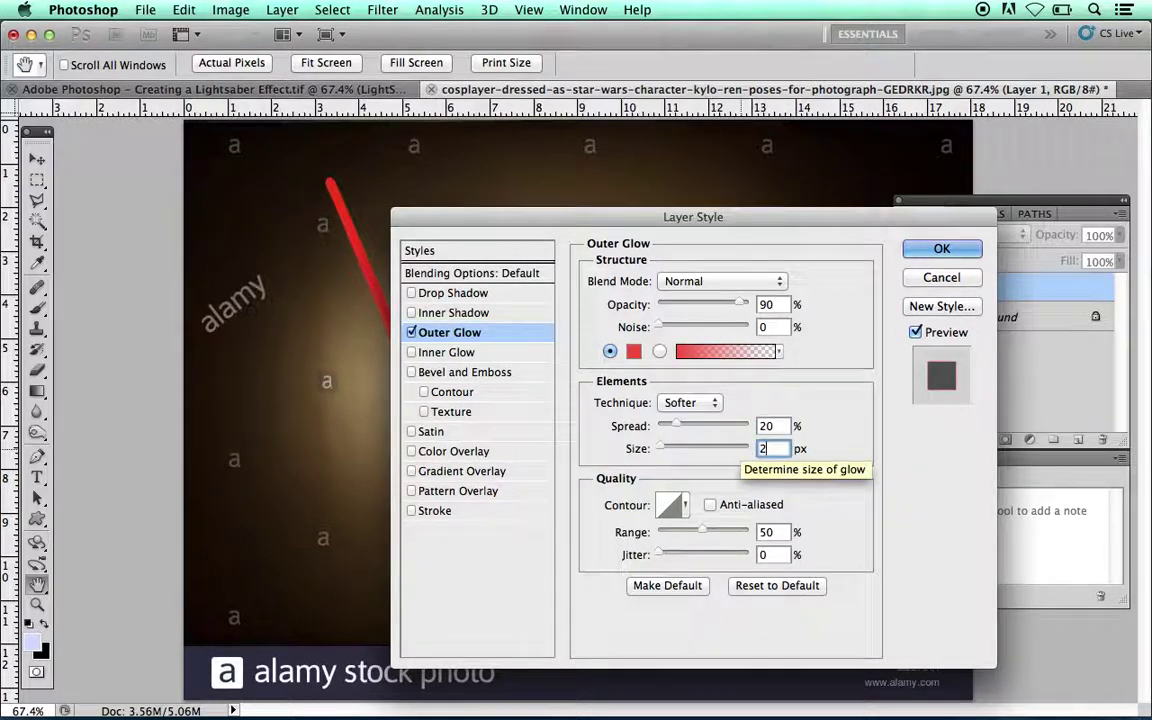
pyautogui.write('0')
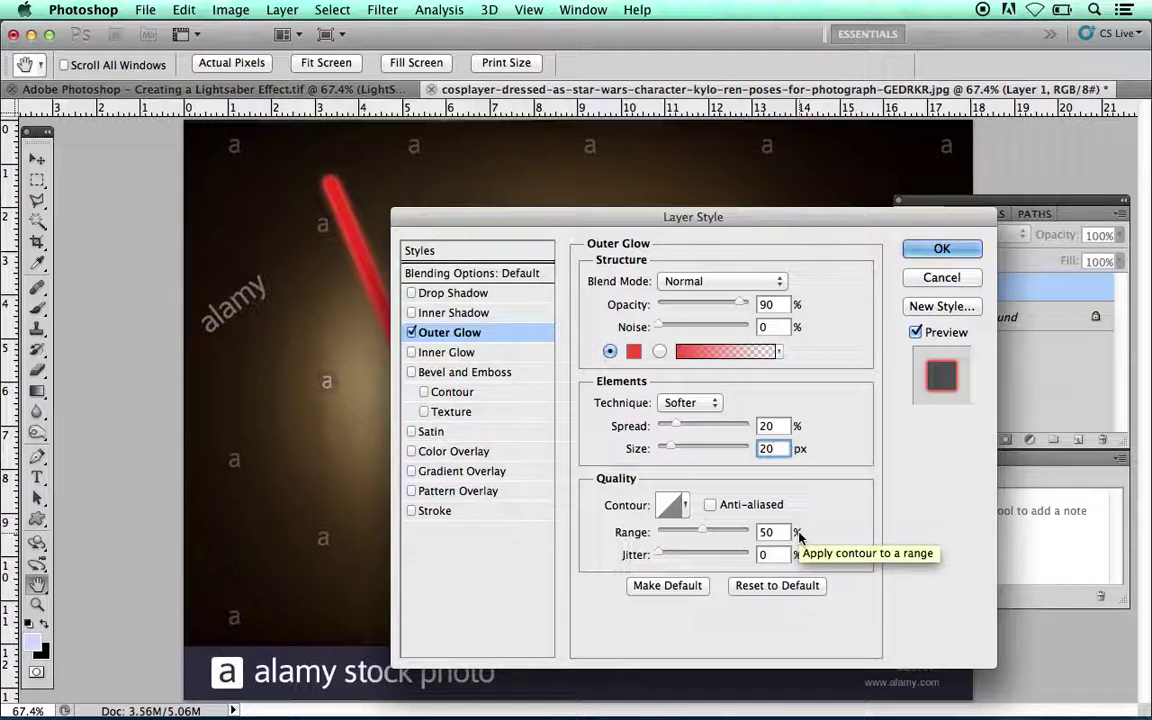
pyautogui.click(750, 533)
pyautogui.write('90')
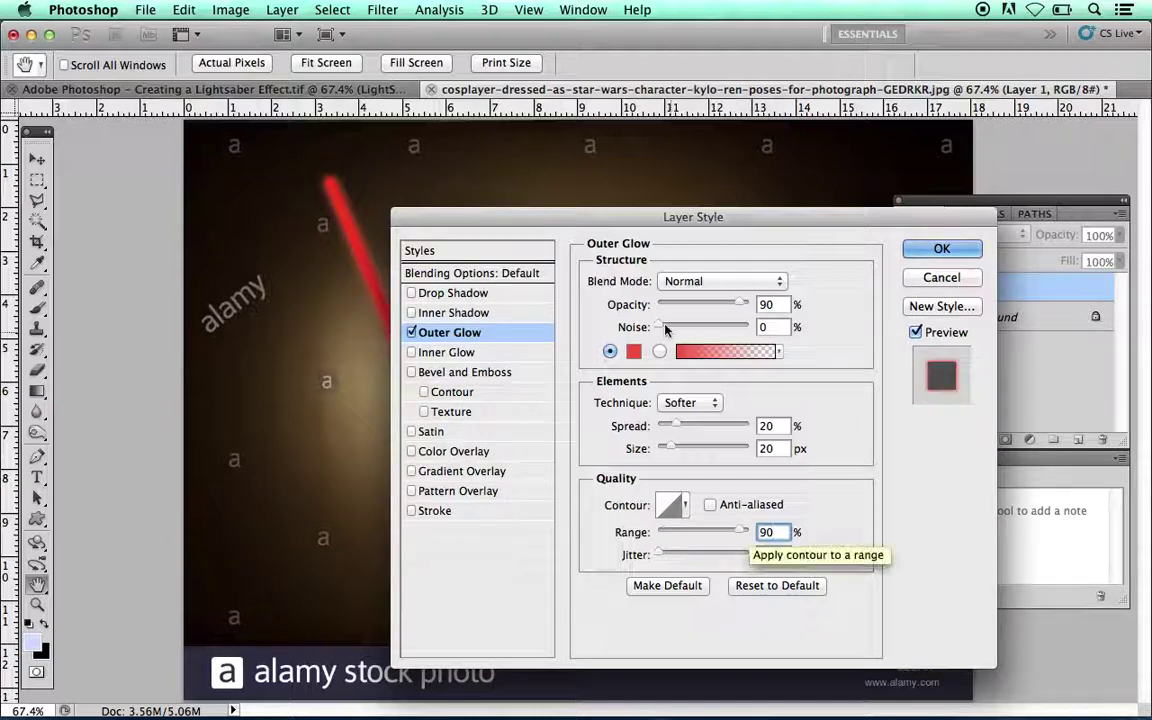
pyautogui.click(411, 353)
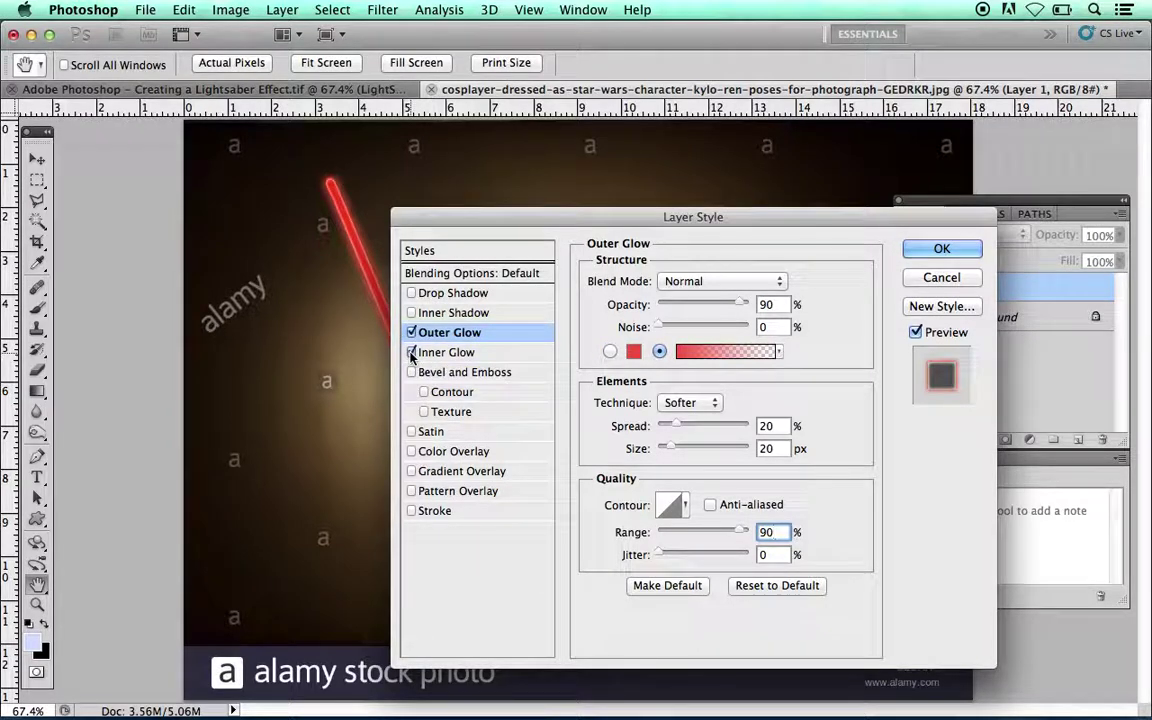
# Step: Set the inner glow to Normal blending at 35% opacity
pyautogui.click(486, 353)
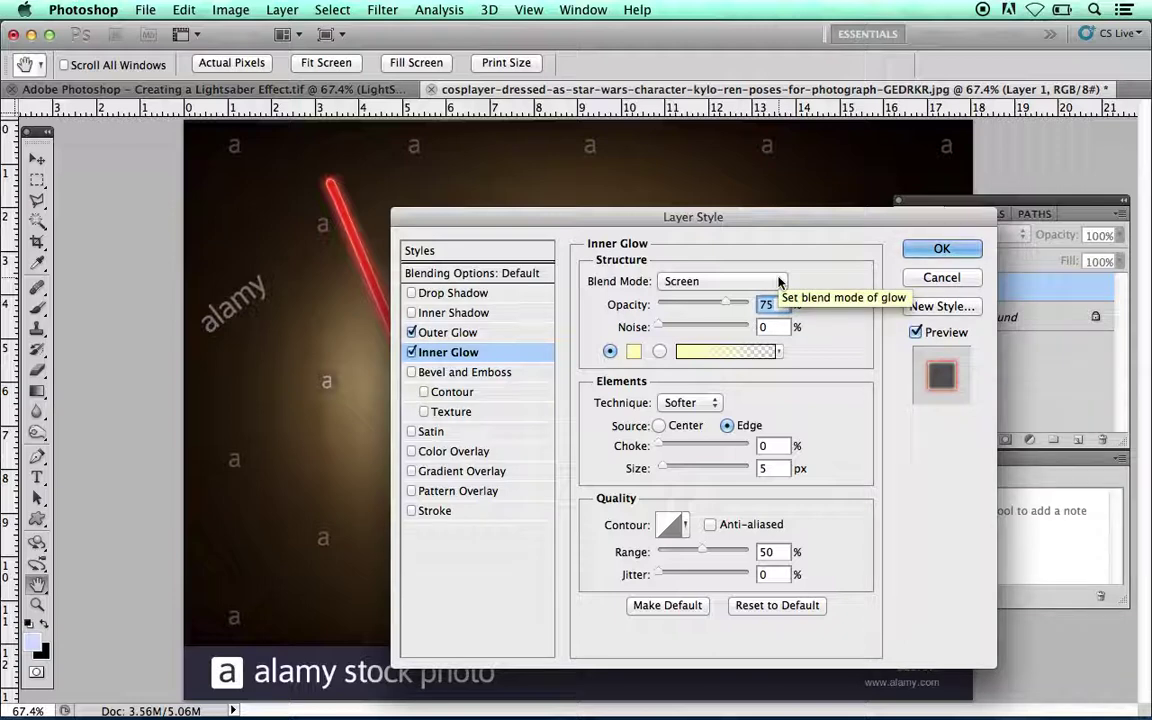
pyautogui.click(779, 282)
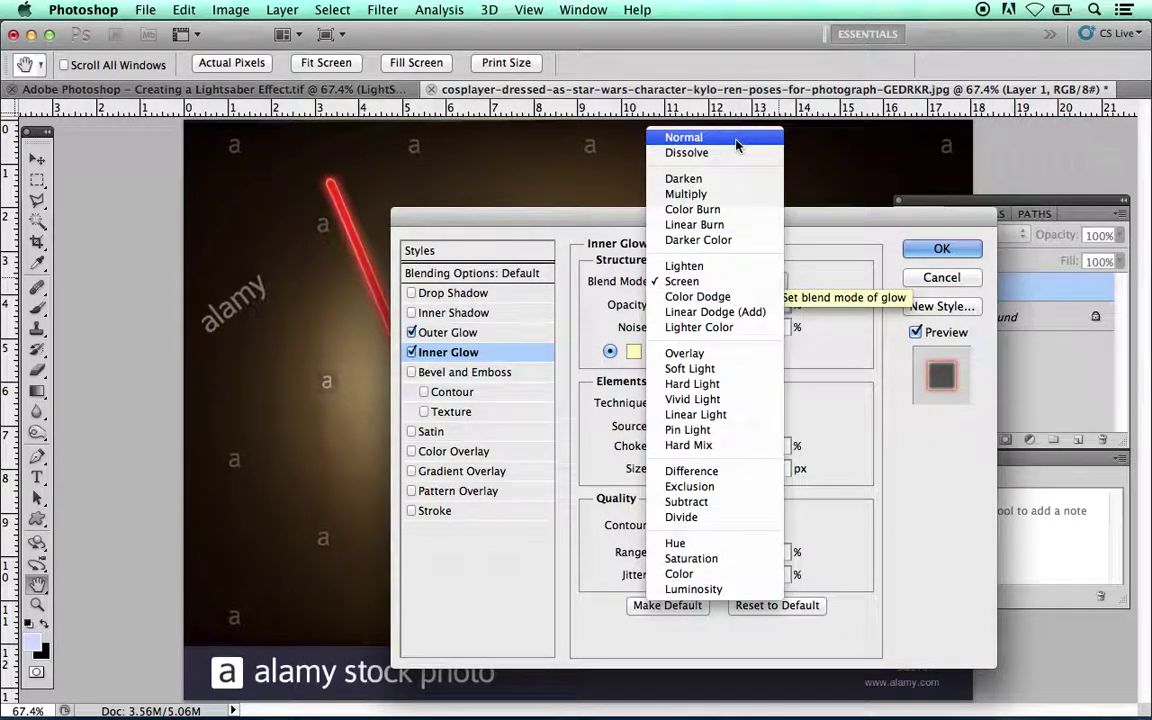
pyautogui.click(737, 142)
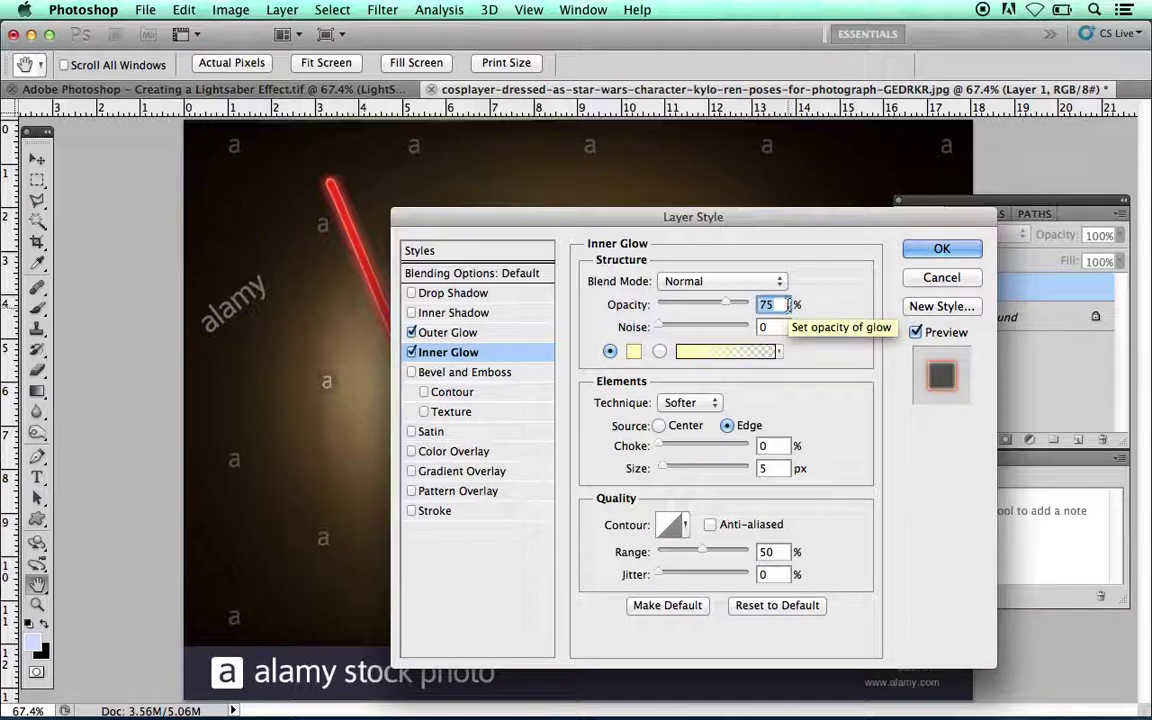
pyautogui.write('3')
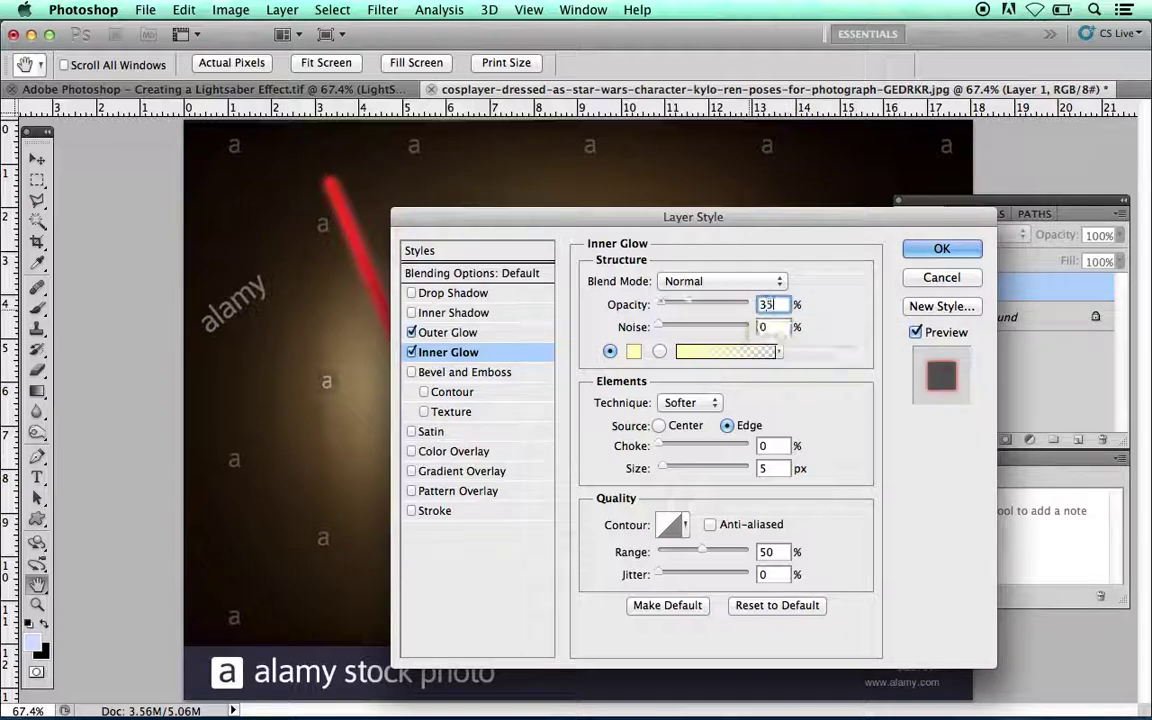
pyautogui.write('5')
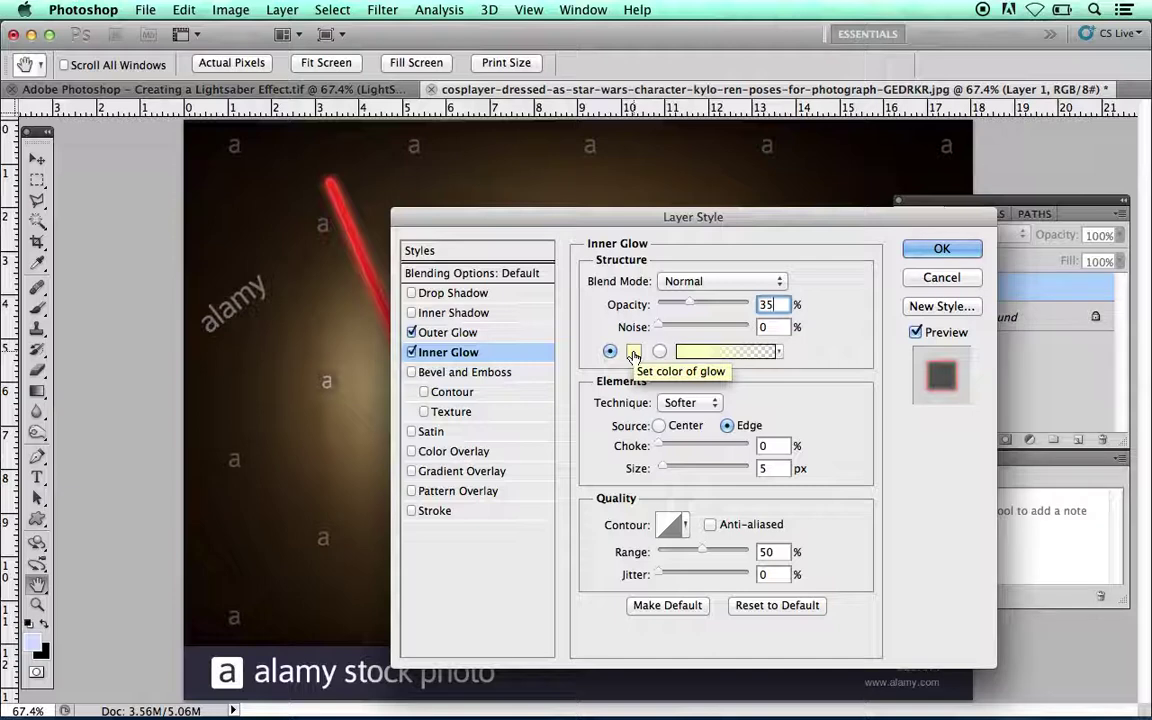
pyautogui.click(633, 352)
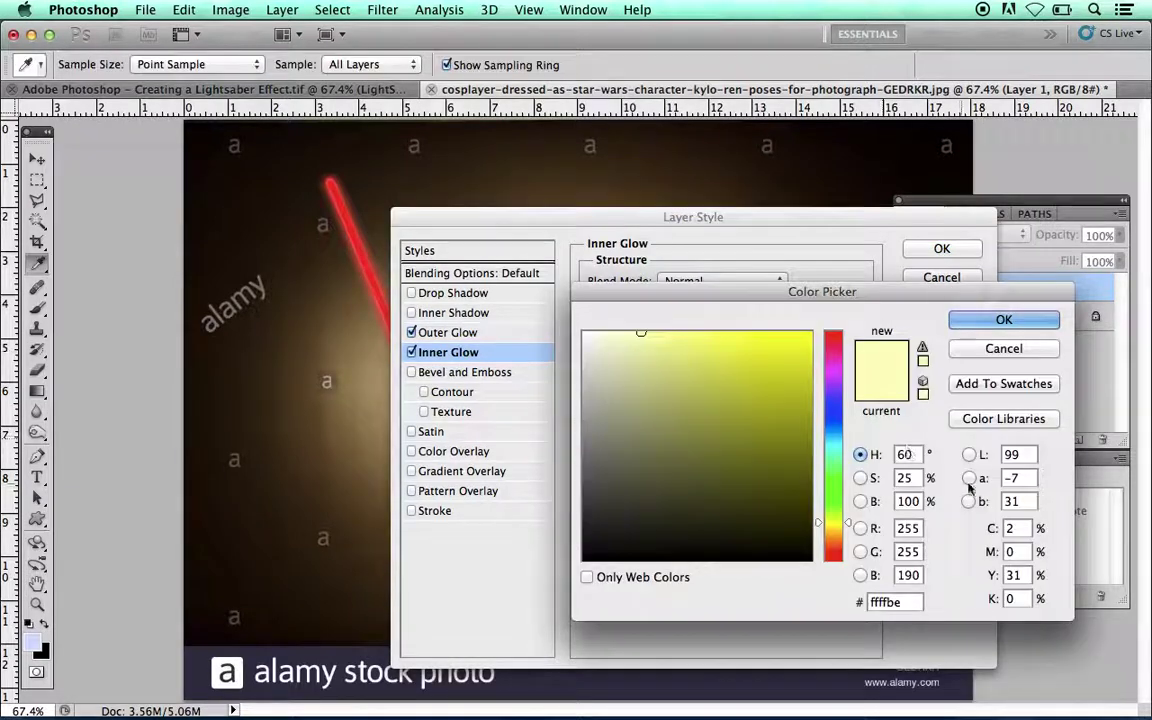
# Step: Set the inner glow colour to red, CMYK 0/90/90/0 (#ef4130)
pyautogui.click(992, 532)
pyautogui.write('0')
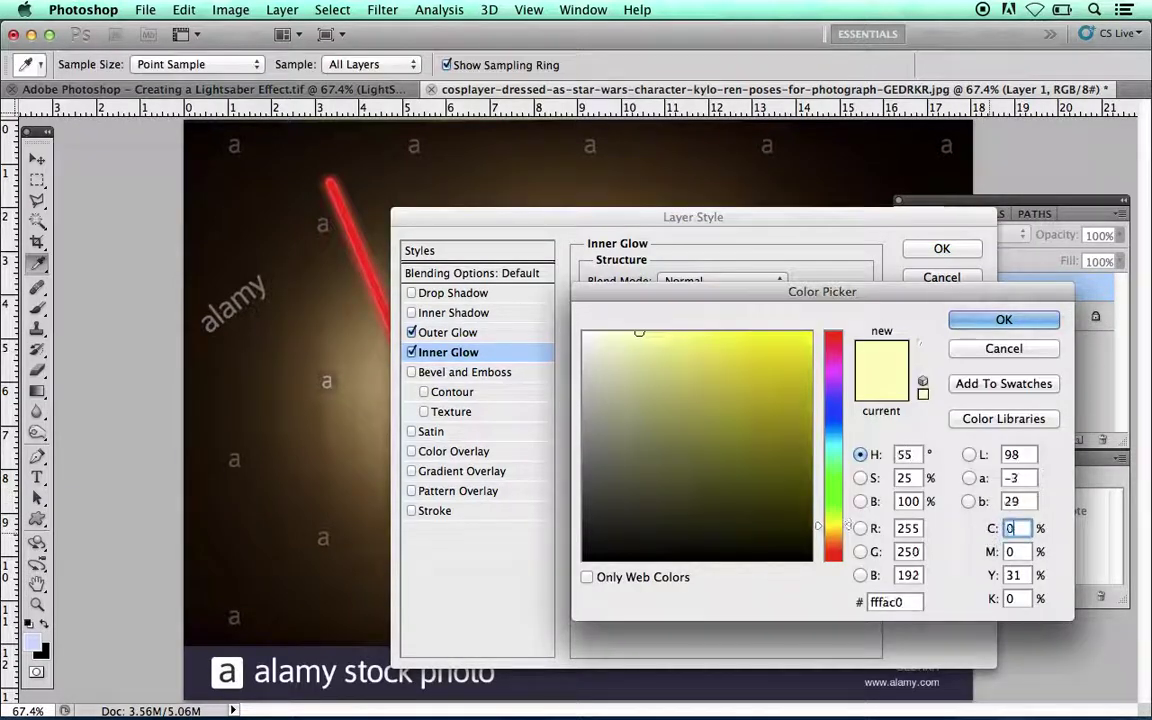
pyautogui.click(1022, 552)
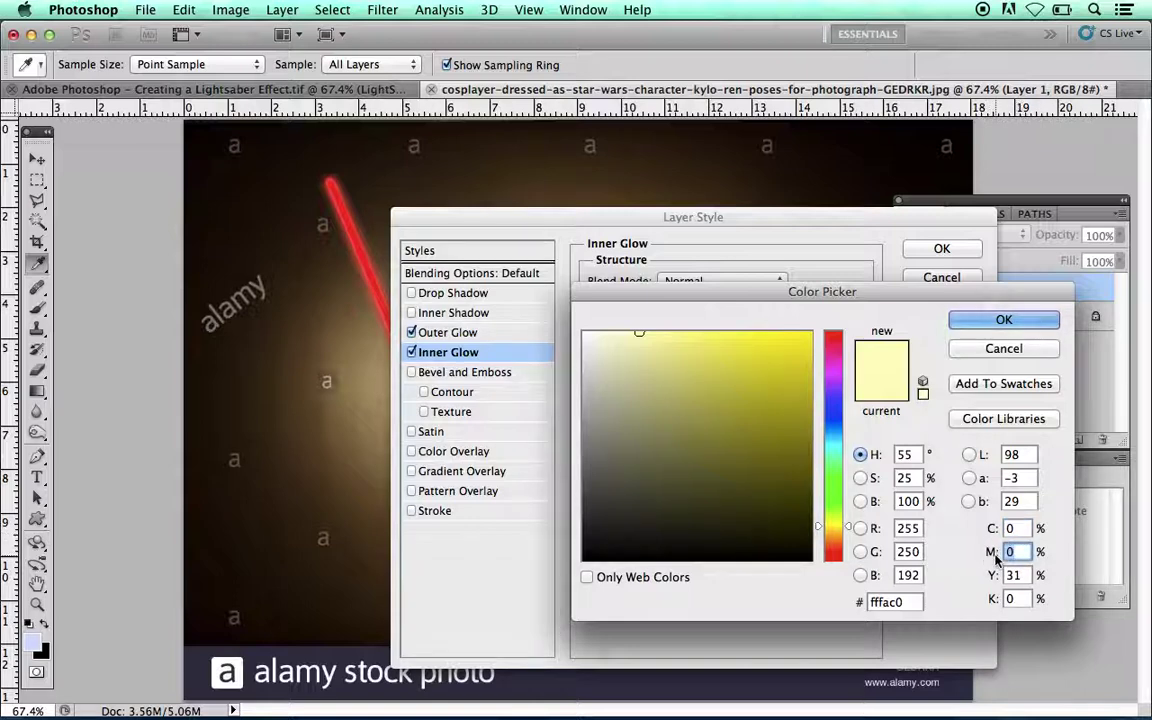
pyautogui.write('90')
pyautogui.click(1012, 575)
pyautogui.write('90')
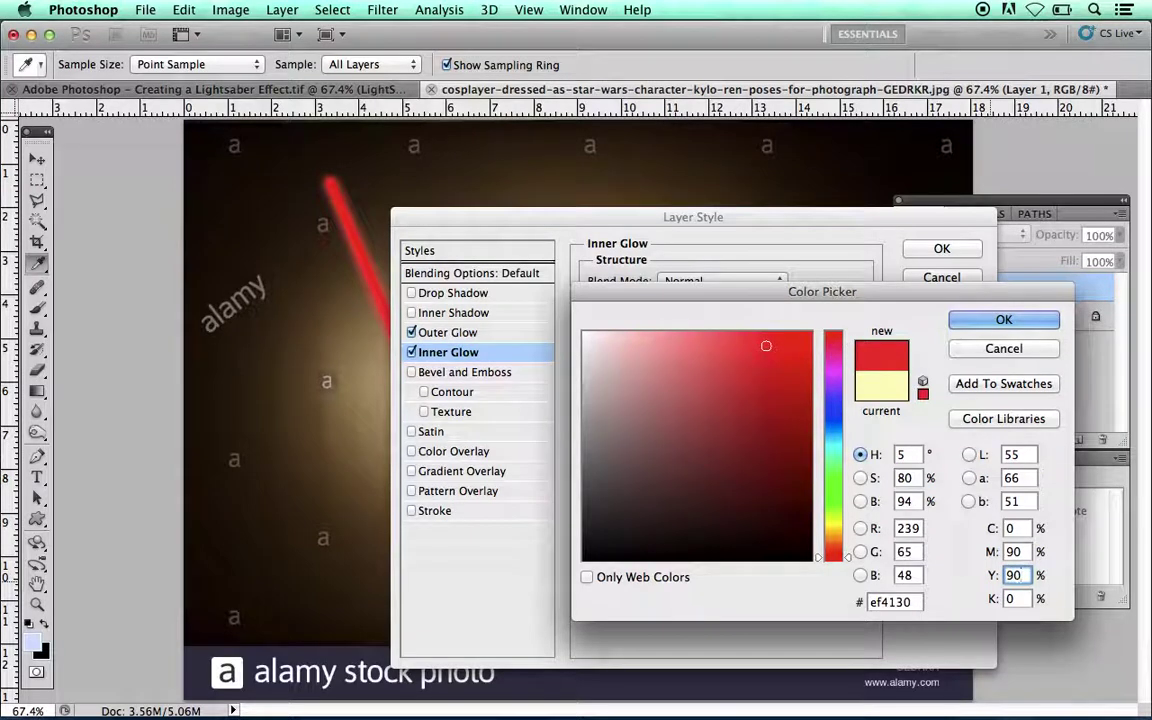
pyautogui.click(1012, 598)
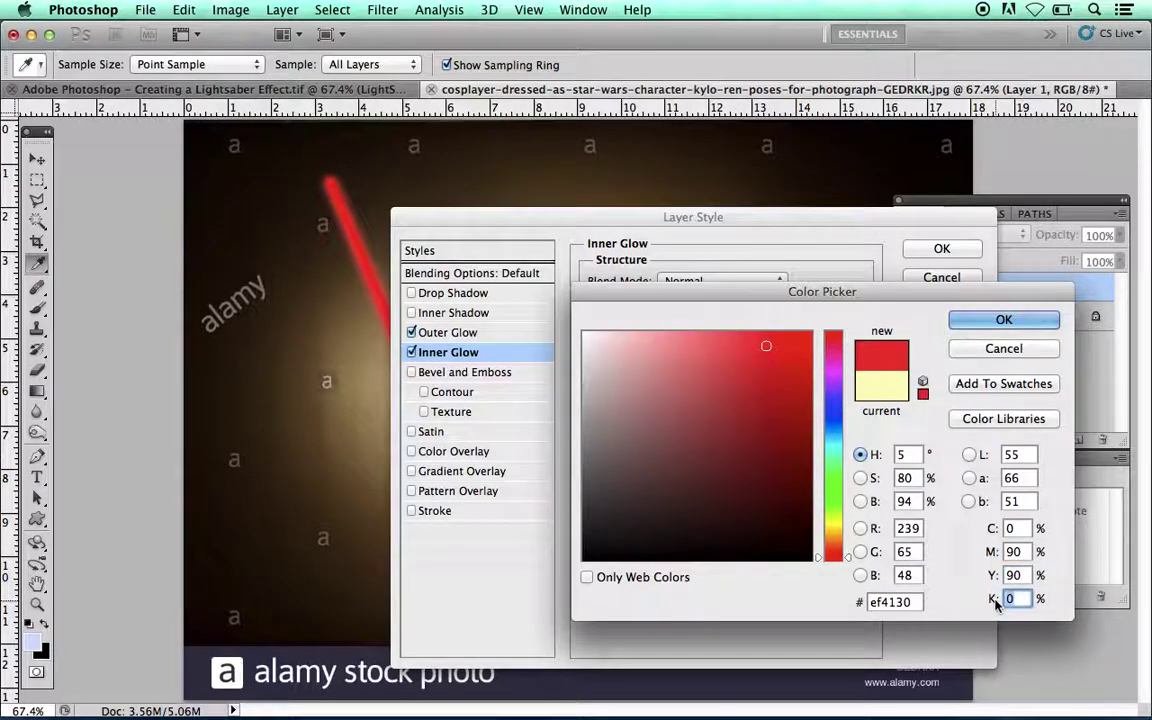
pyautogui.write('0')
pyautogui.click(1033, 320)
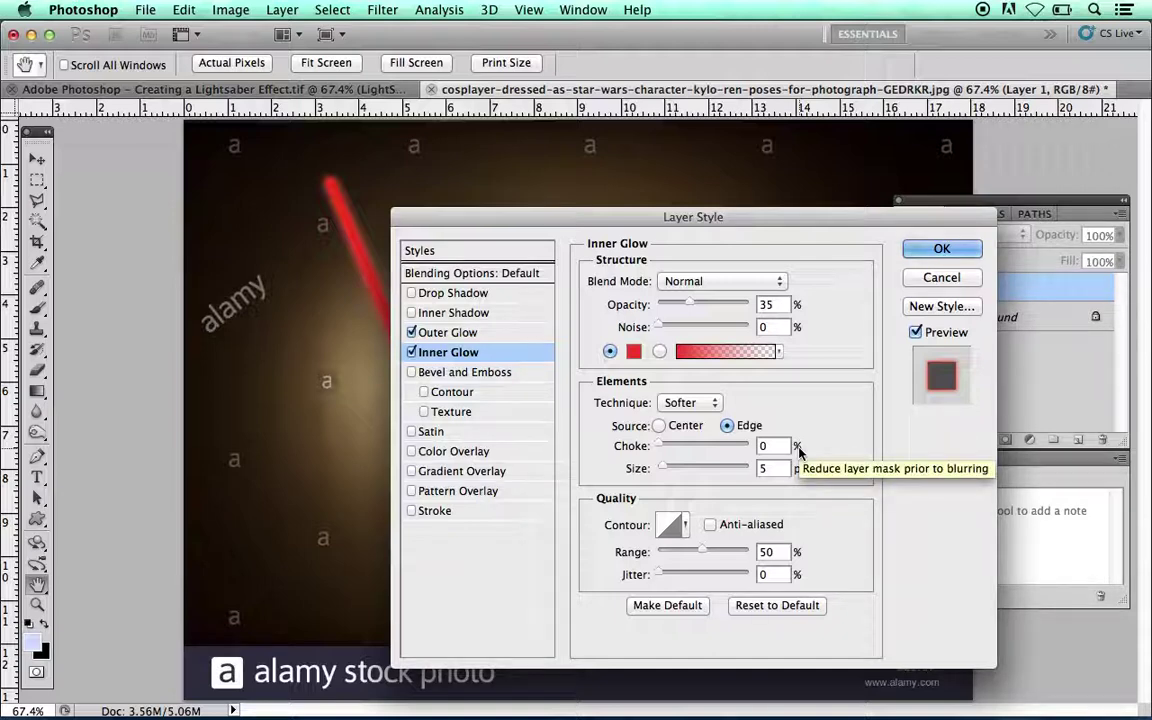
# Step: Set inner glow choke to 10% and size to 22 px, then apply the Layer Style
pyautogui.moveTo(784, 446); pyautogui.dragTo(754, 449)
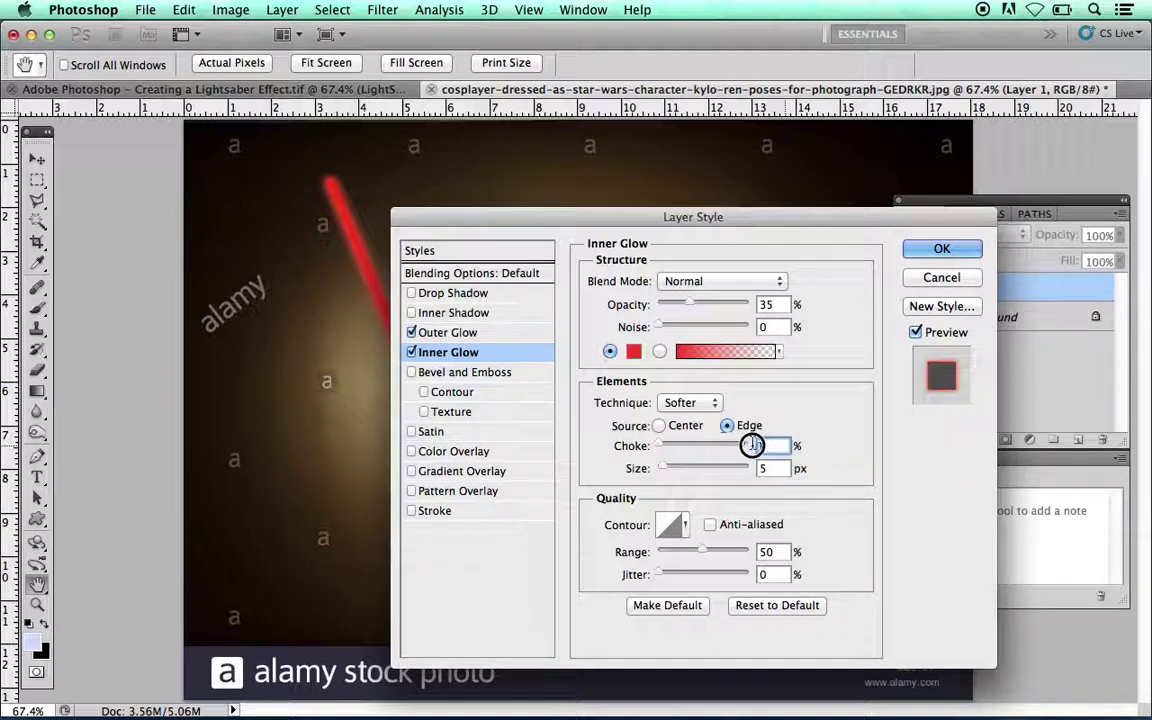
pyautogui.write('10')
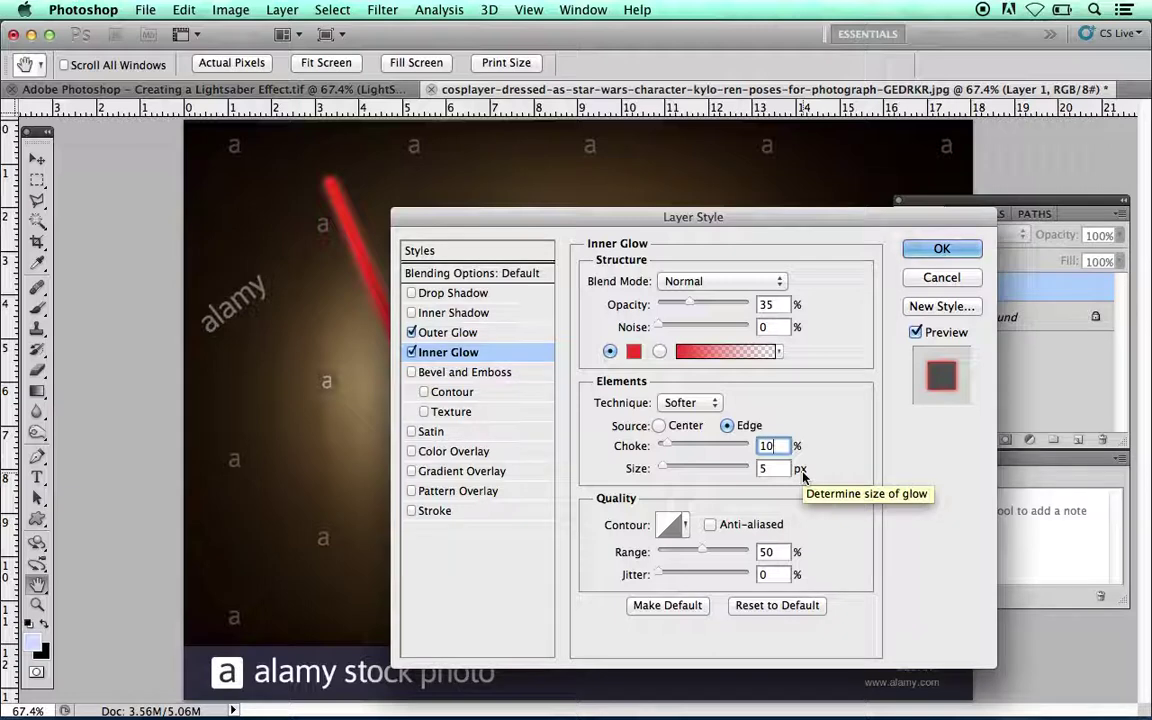
pyautogui.doubleClick(772, 468)
pyautogui.write('22')
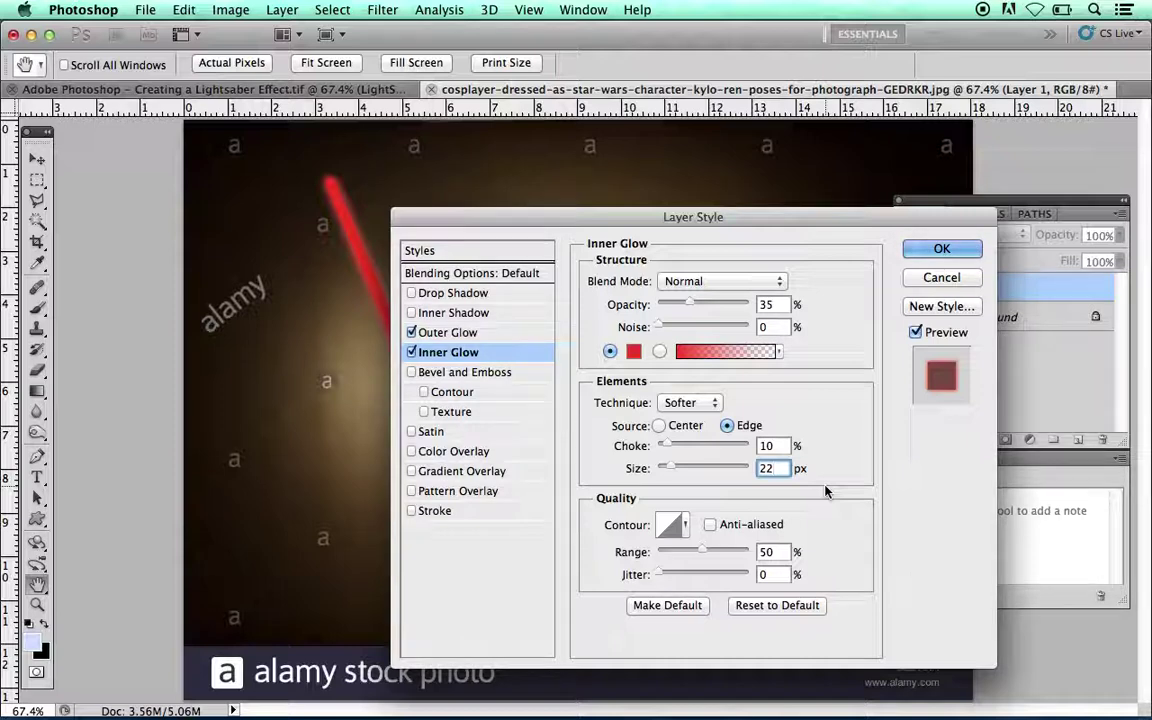
pyautogui.click(957, 250)
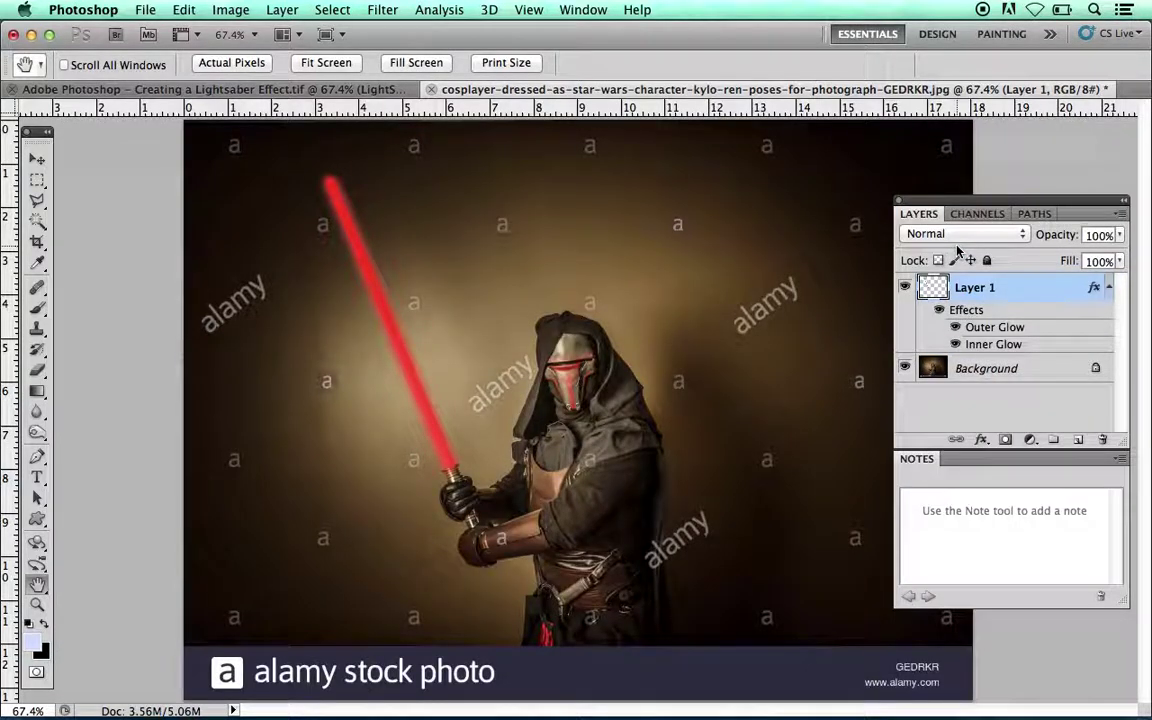
# Step: Toggle Layer 1's visibility off, on, then off to compare the blade with and without its red glow
pyautogui.click(905, 288)
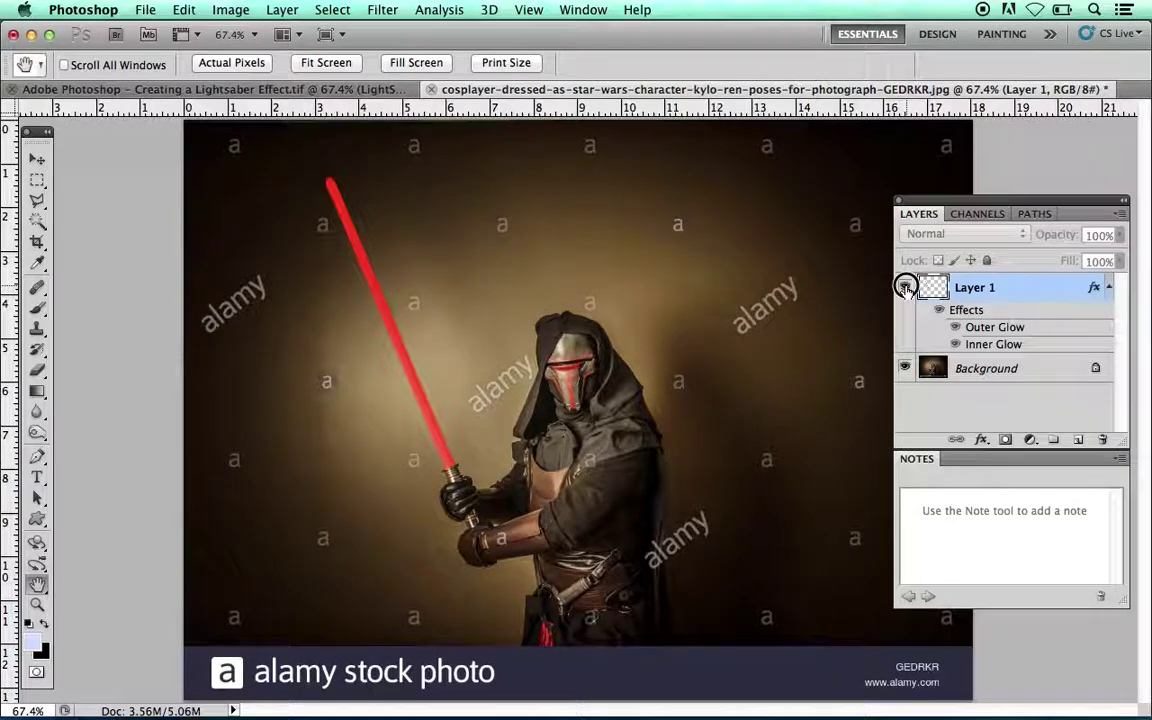
pyautogui.click(905, 288)
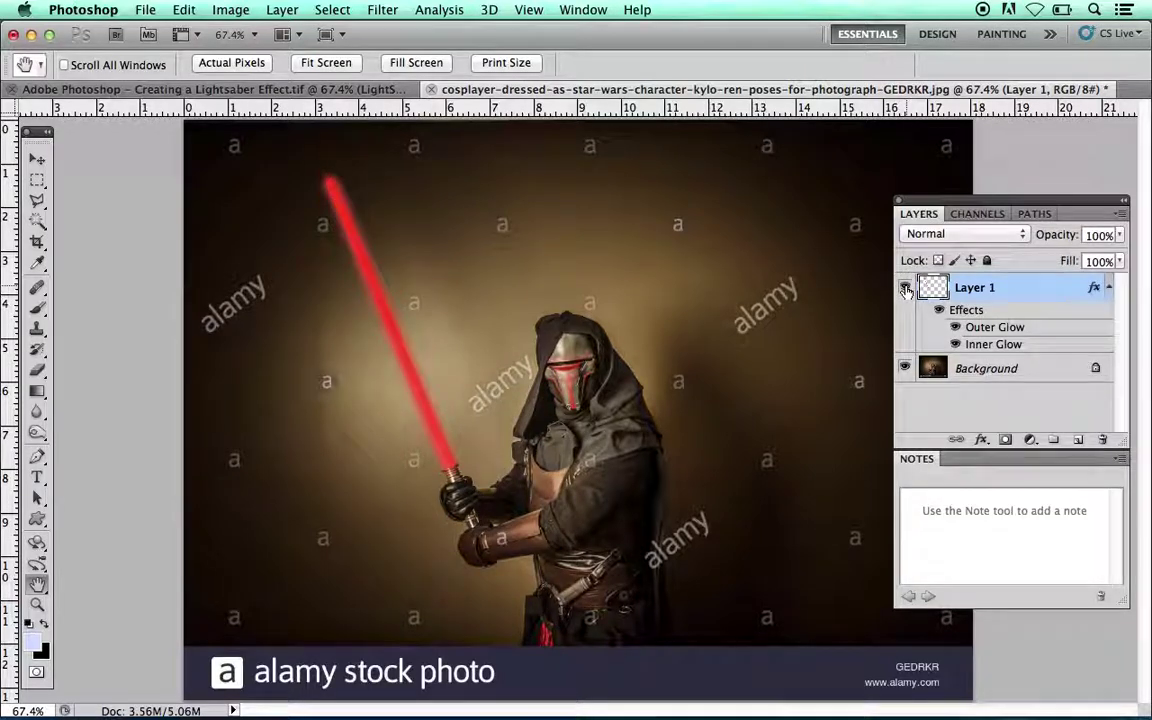
pyautogui.click(905, 288)
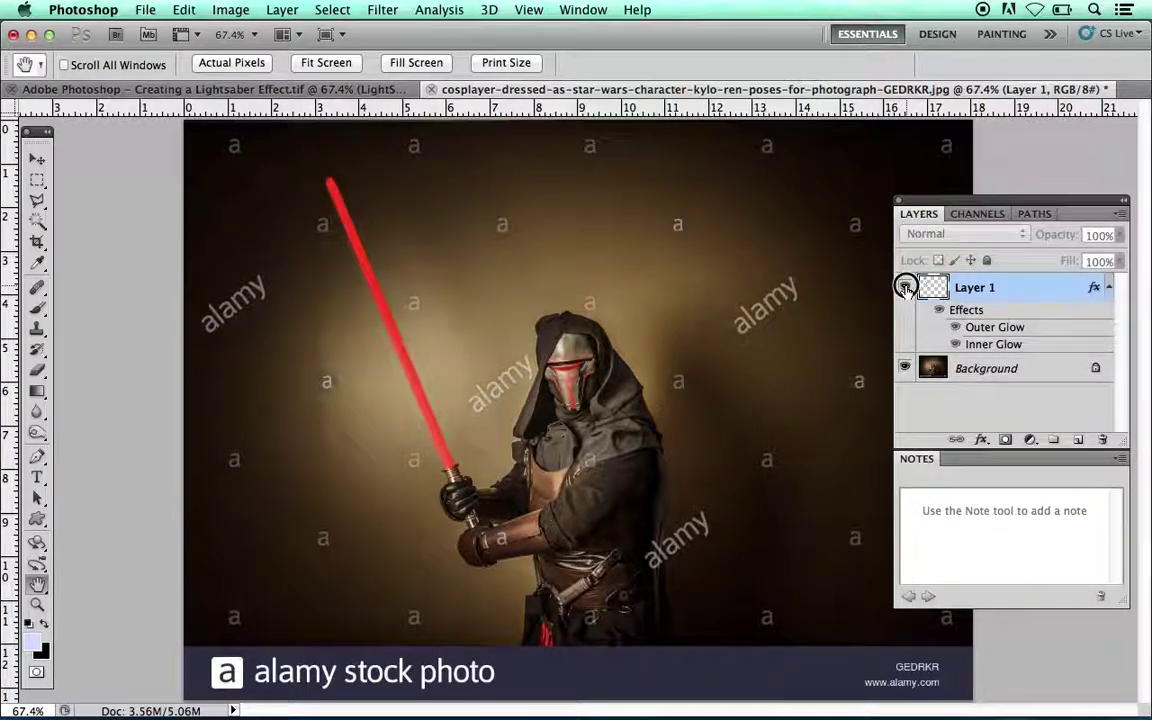